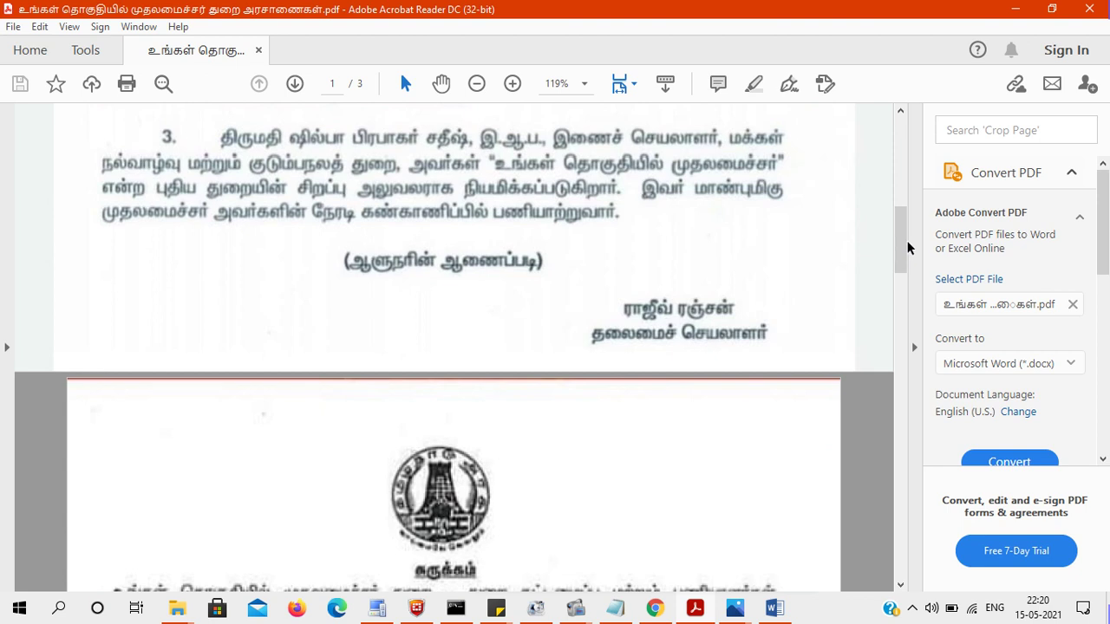
- Finish scrolling through the government order PDF and bring the CM Helpline portal forward in Chrome
left_click_drag(902, 259, 911, 451)
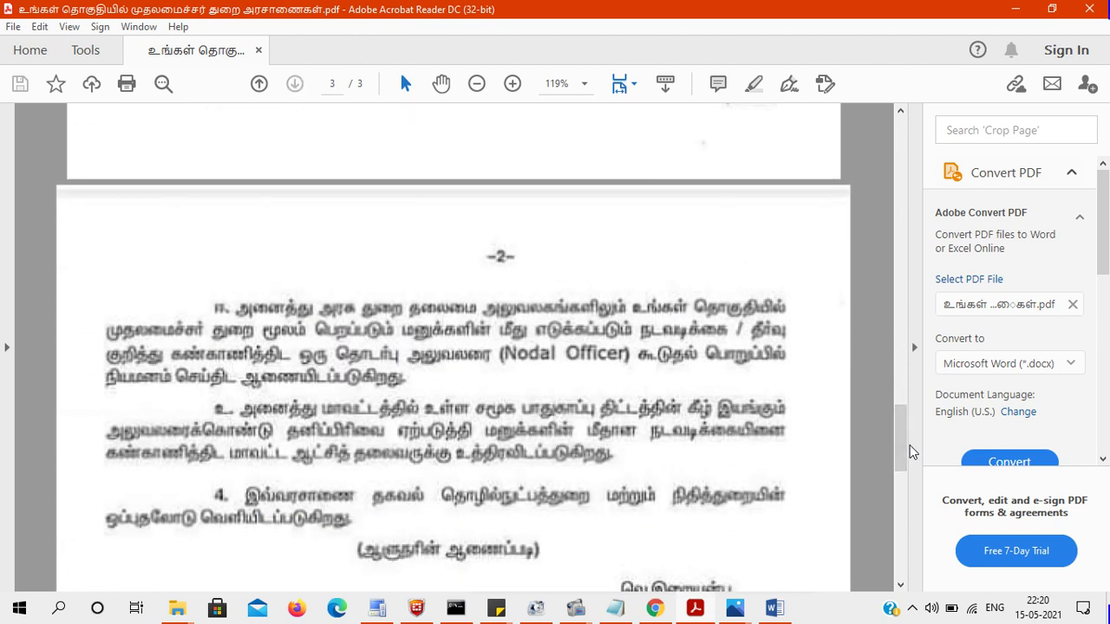
left_click_drag(898, 438, 902, 136)
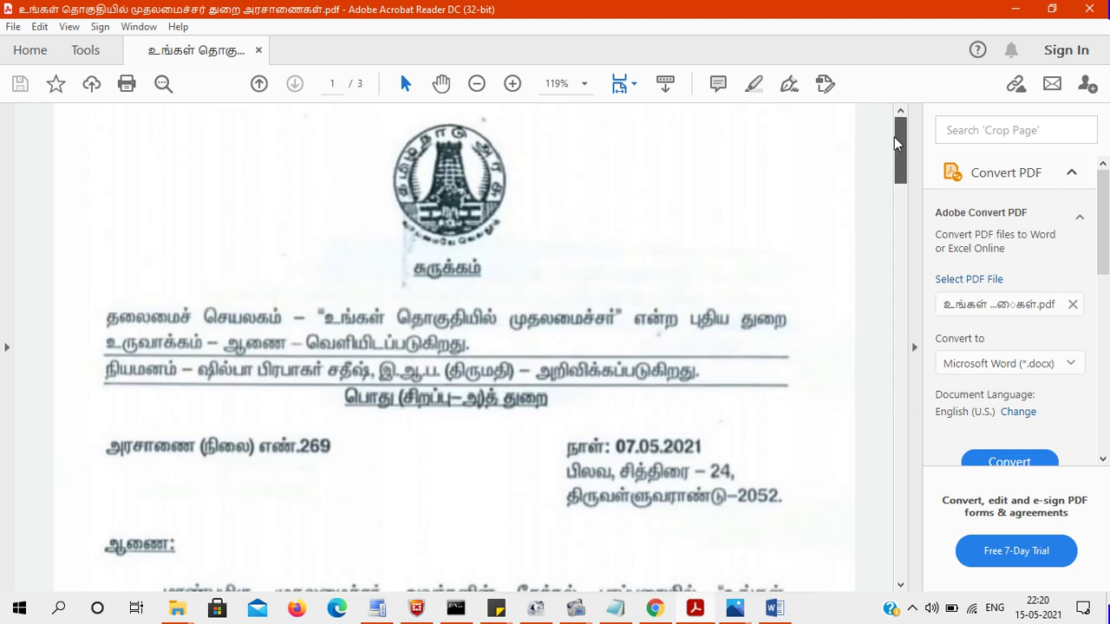
left_click(663, 616)
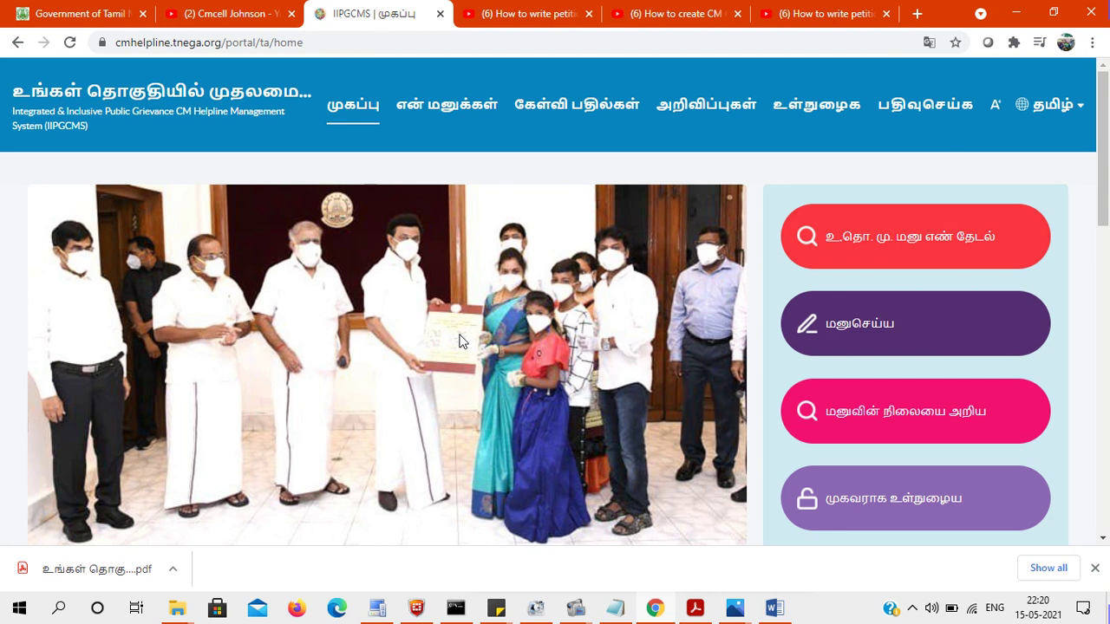
- Change the header language dropdown from தமிழ் to English
left_click(1060, 122)
left_click(980, 180)
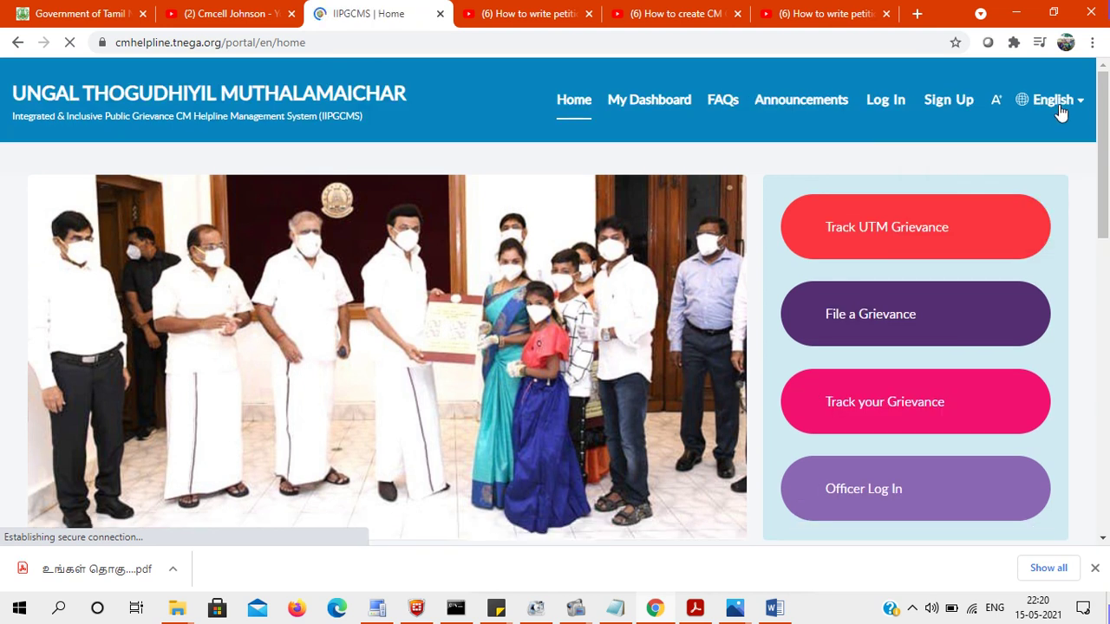
left_click(1061, 111)
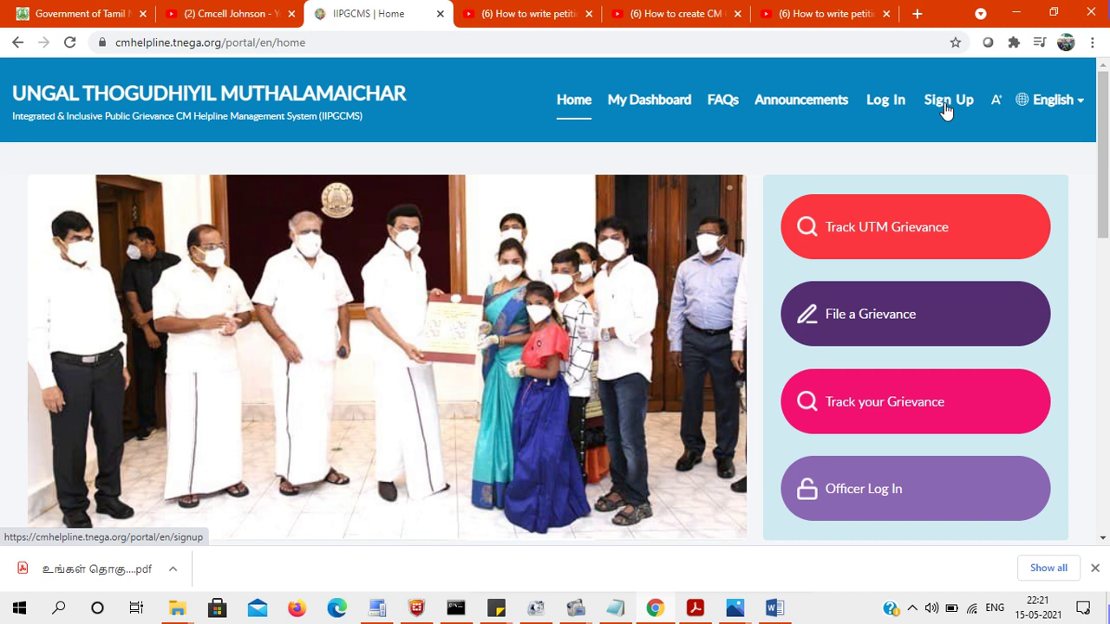
- Open the Sign Up form and enter the user's first and last name
left_click(947, 110)
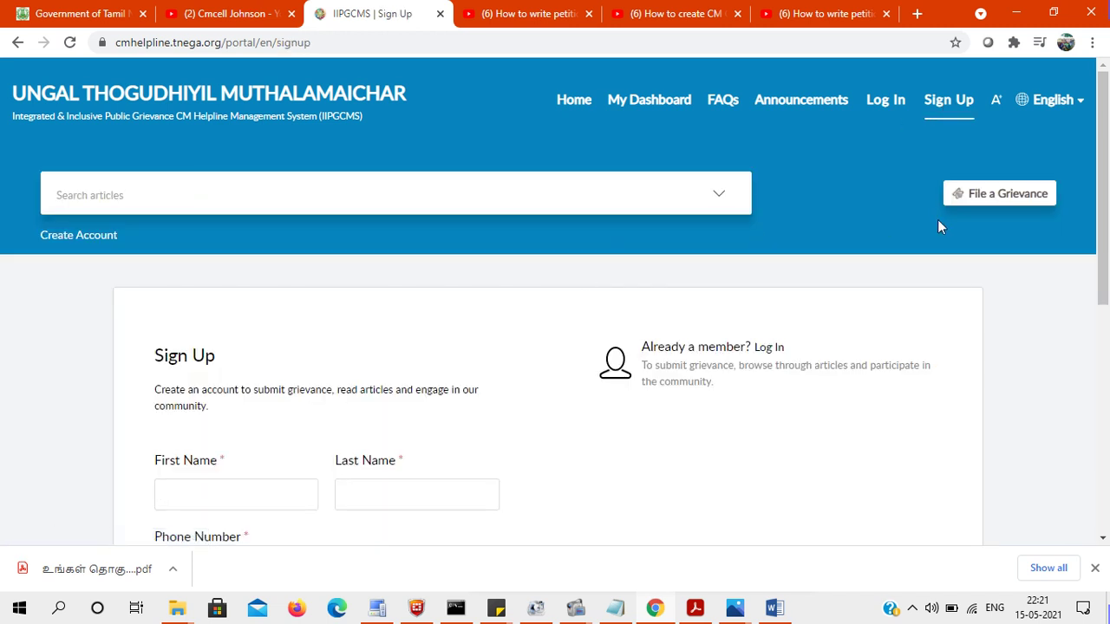
scroll(1108, 140, "down", 2)
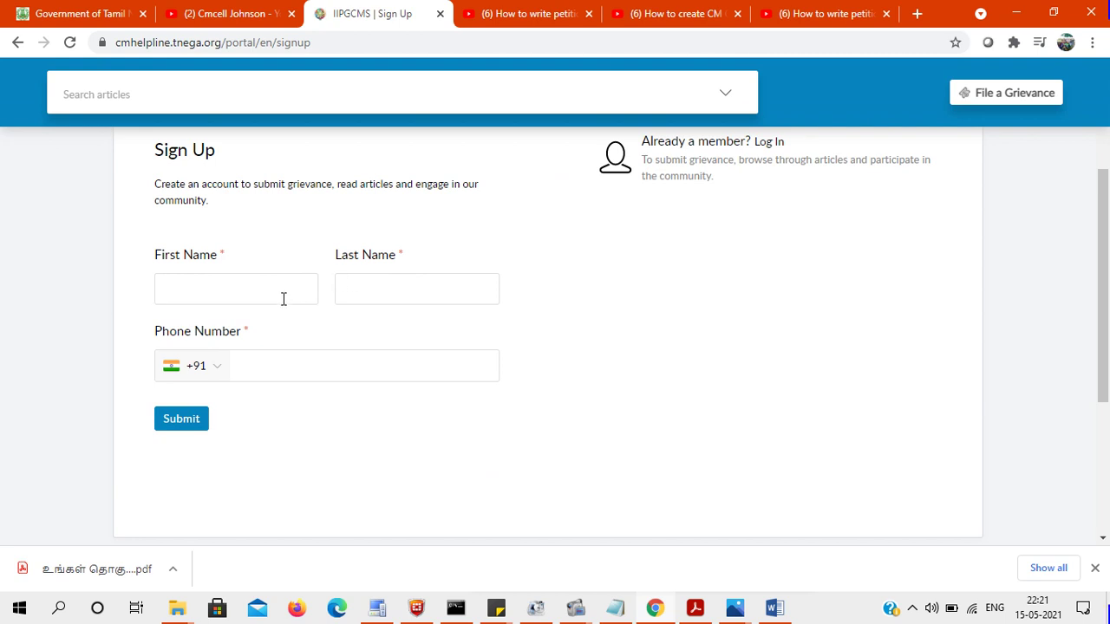
type("jo")
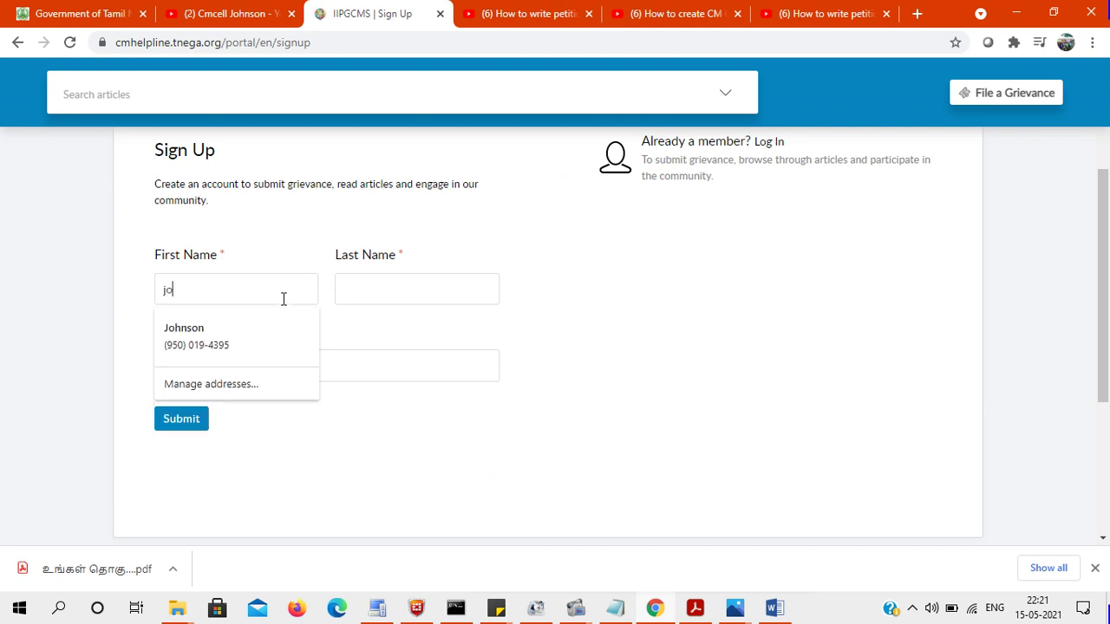
type("hnson")
left_click(404, 300)
type("G")
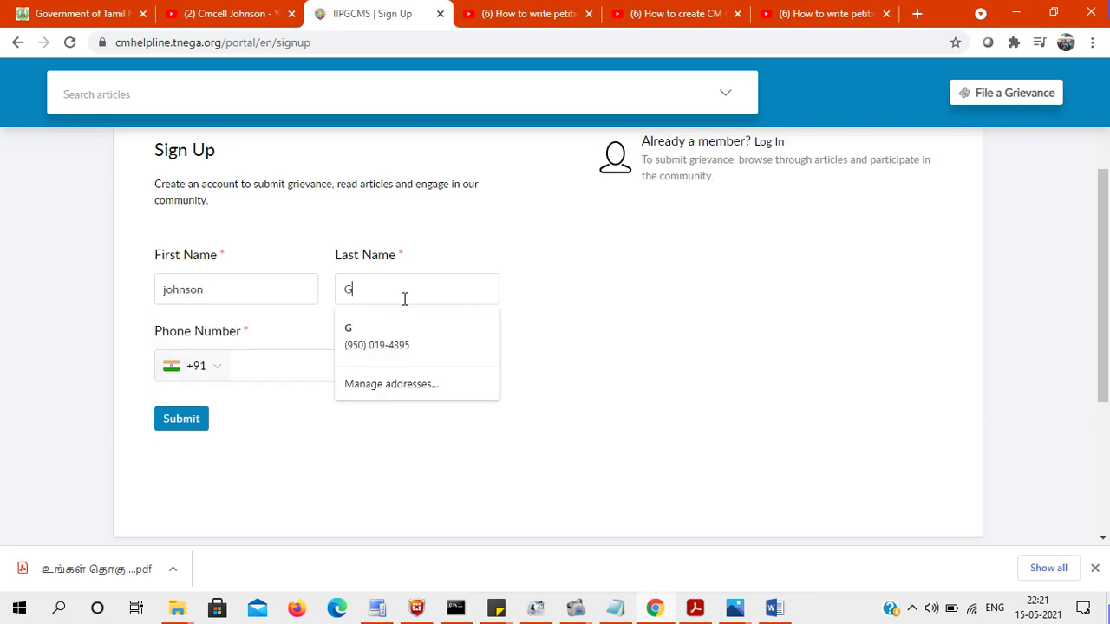
left_click(166, 291)
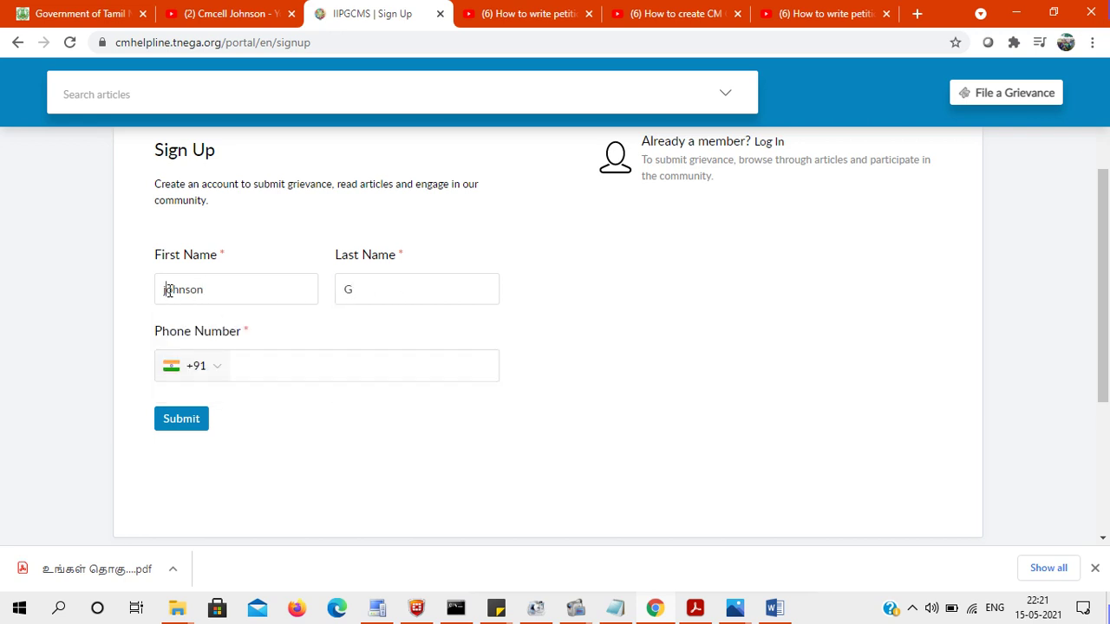
left_click(166, 290)
- Enter the user's mobile number and validate it, revealing an existing account
left_click(269, 365)
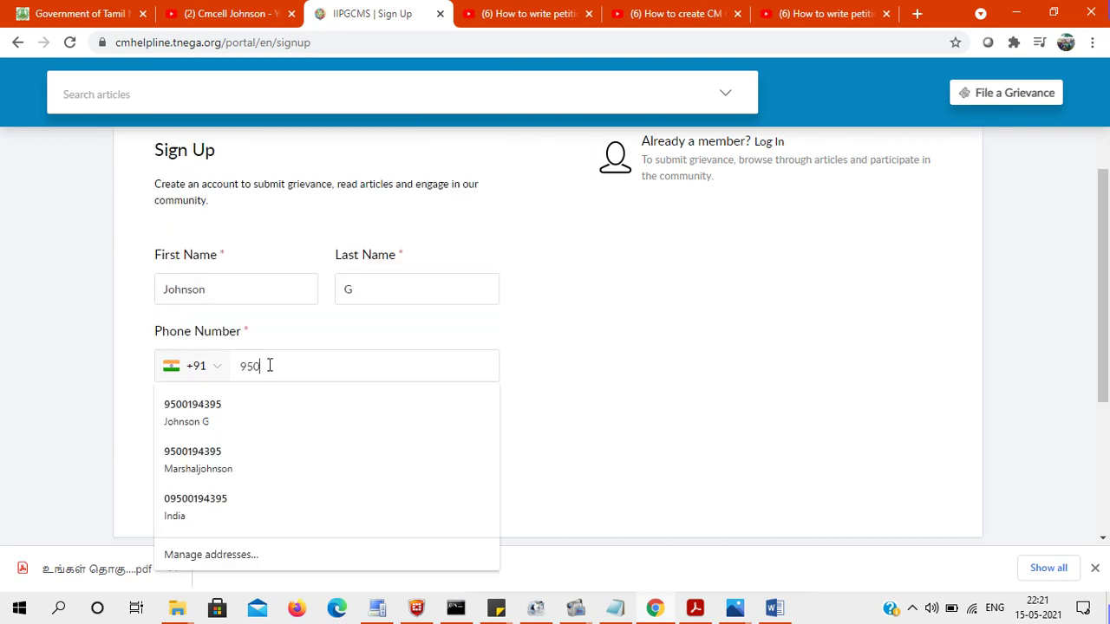
left_click(609, 429)
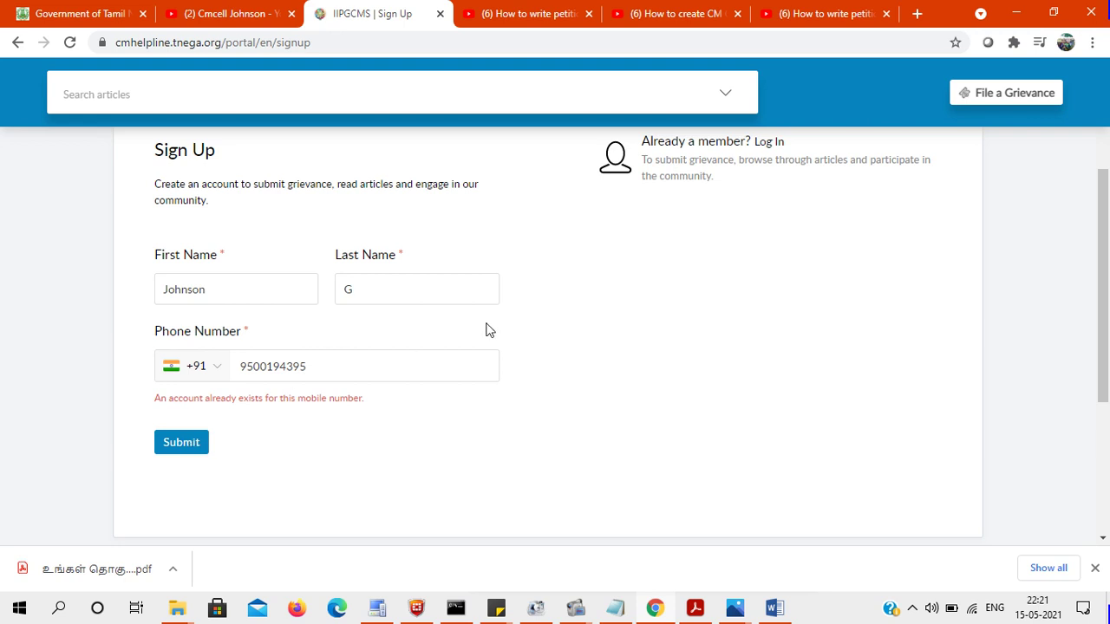
- Log in with the user's mobile number, requesting and verifying a one-time password
left_click(767, 143)
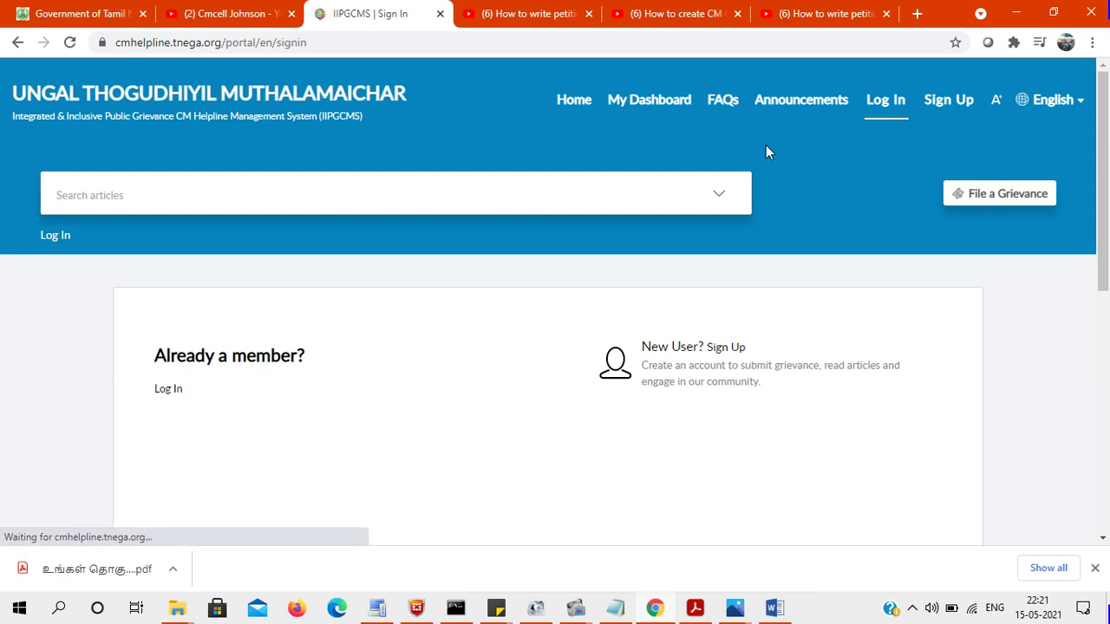
scroll(1108, 203, "down", 2)
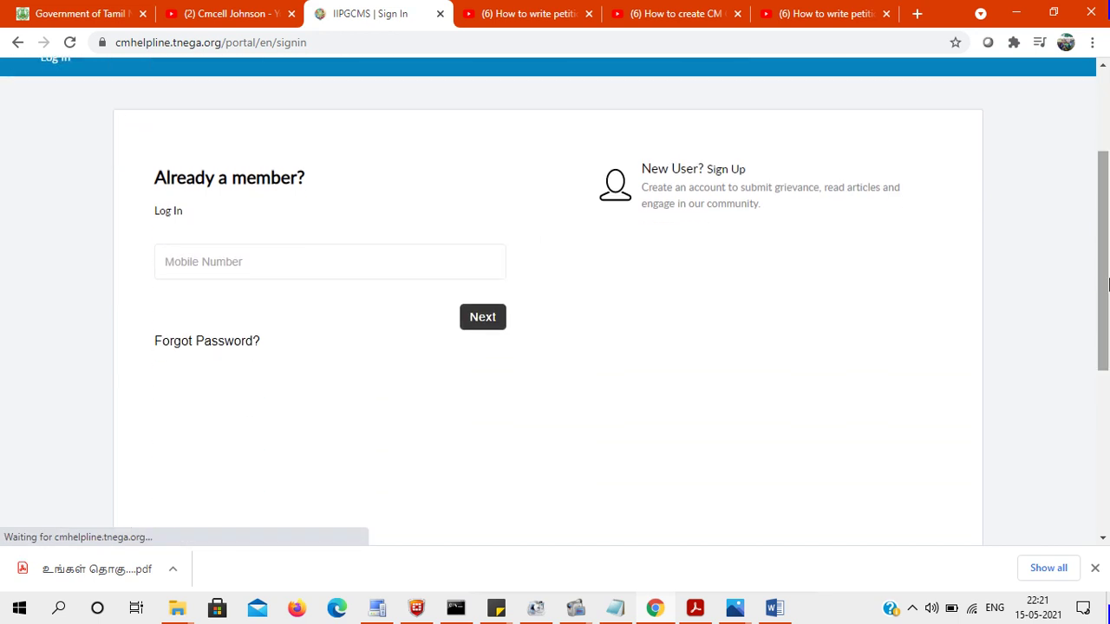
left_click(411, 256)
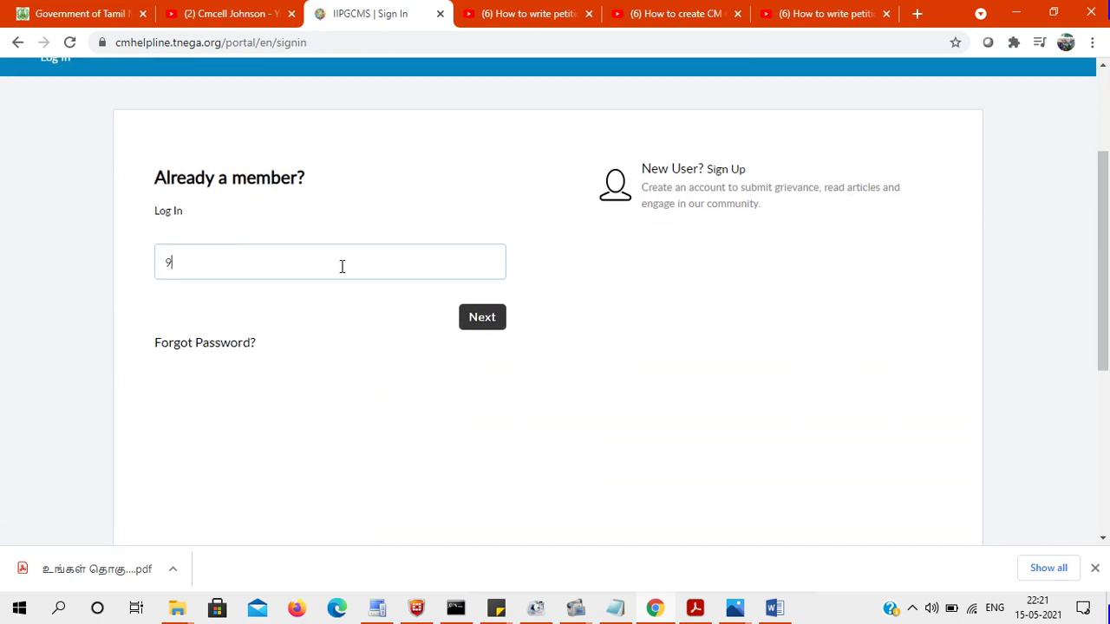
left_click(505, 321)
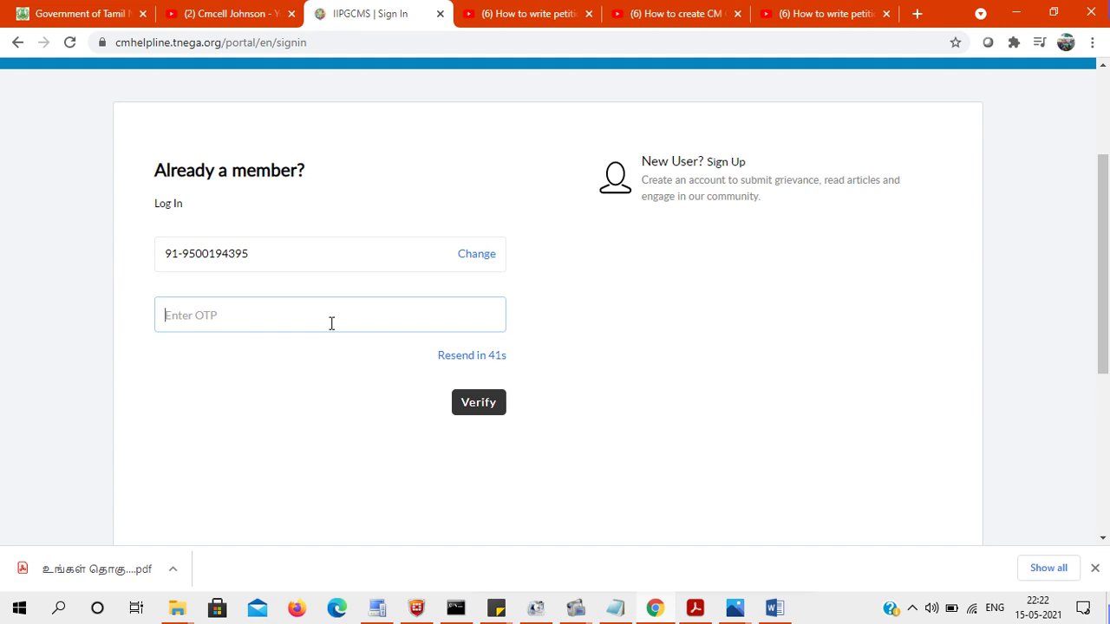
left_click(478, 407)
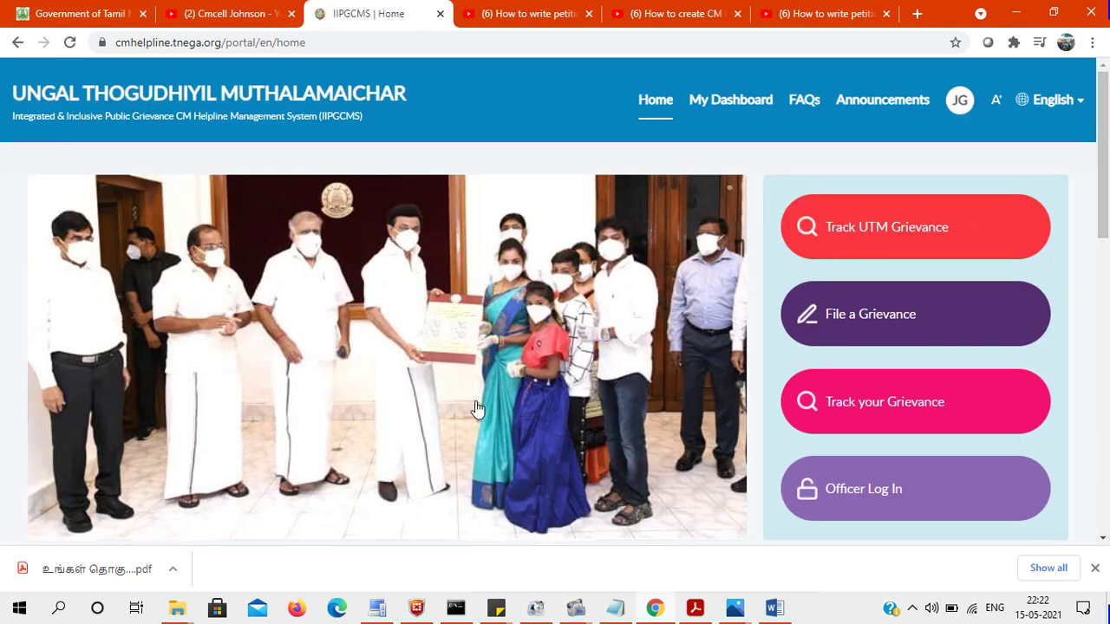
- Open Profile from the JG avatar menu and view the Manage Profile details
left_click(961, 103)
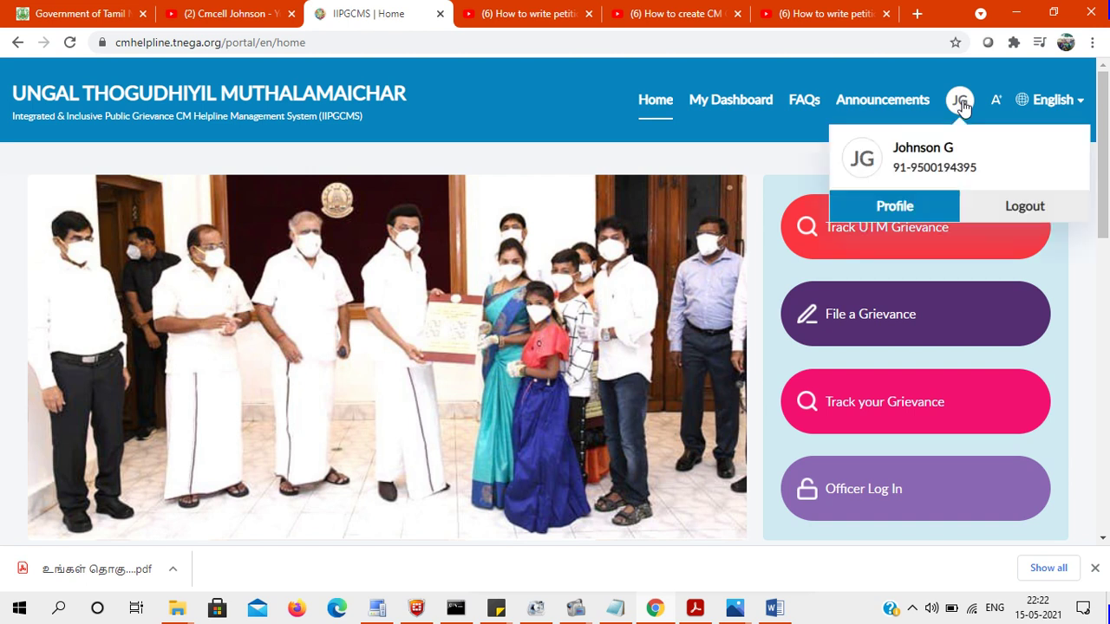
left_click(929, 208)
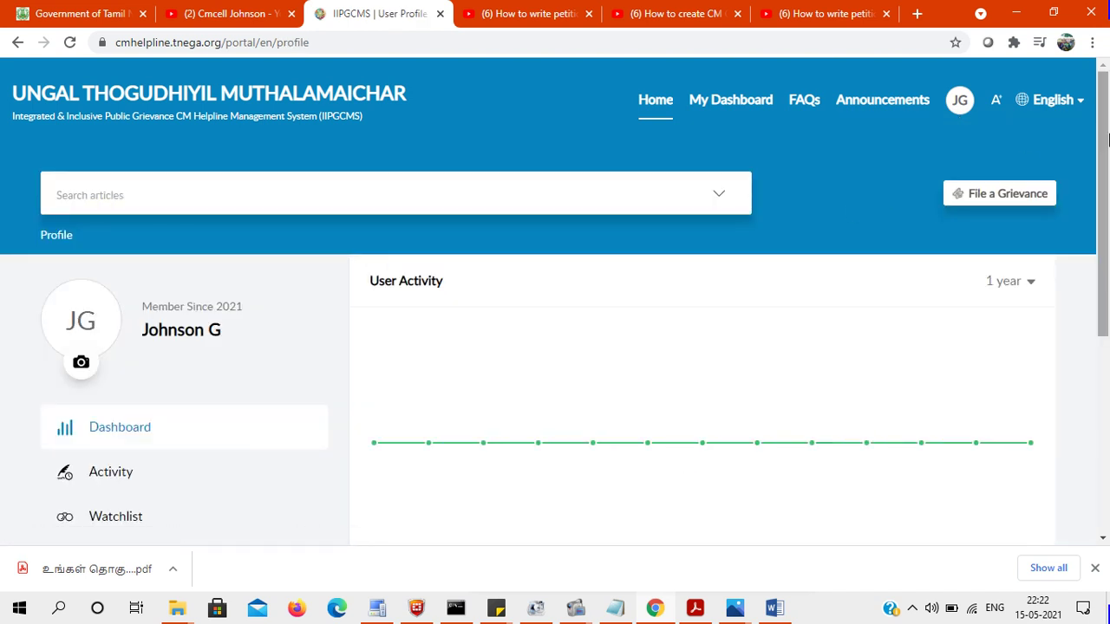
left_click_drag(1109, 139, 1109, 222)
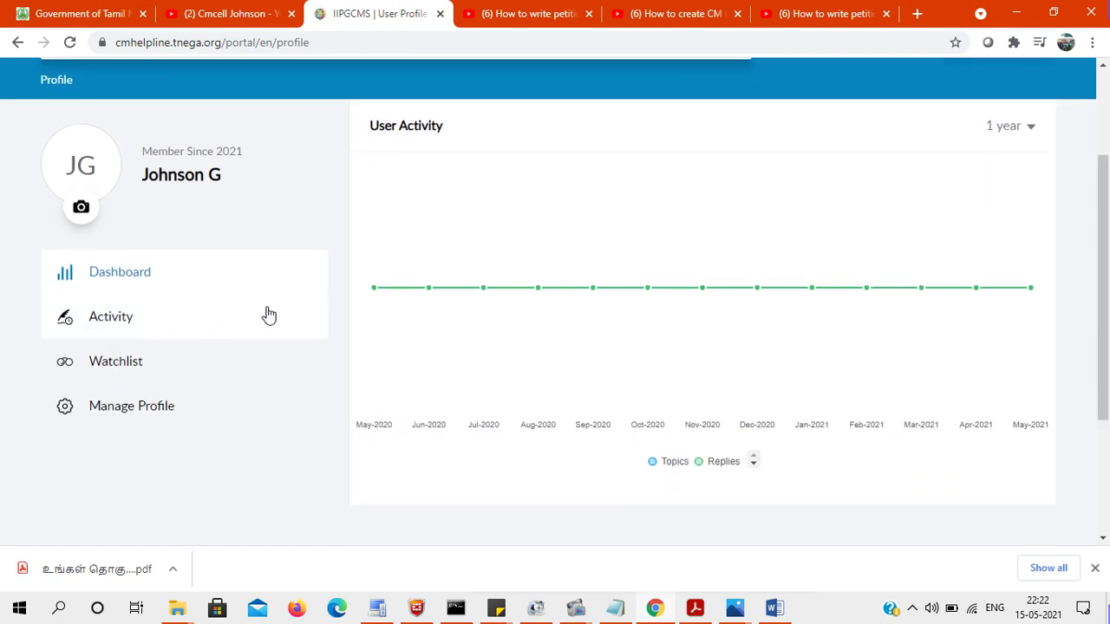
left_click(164, 407)
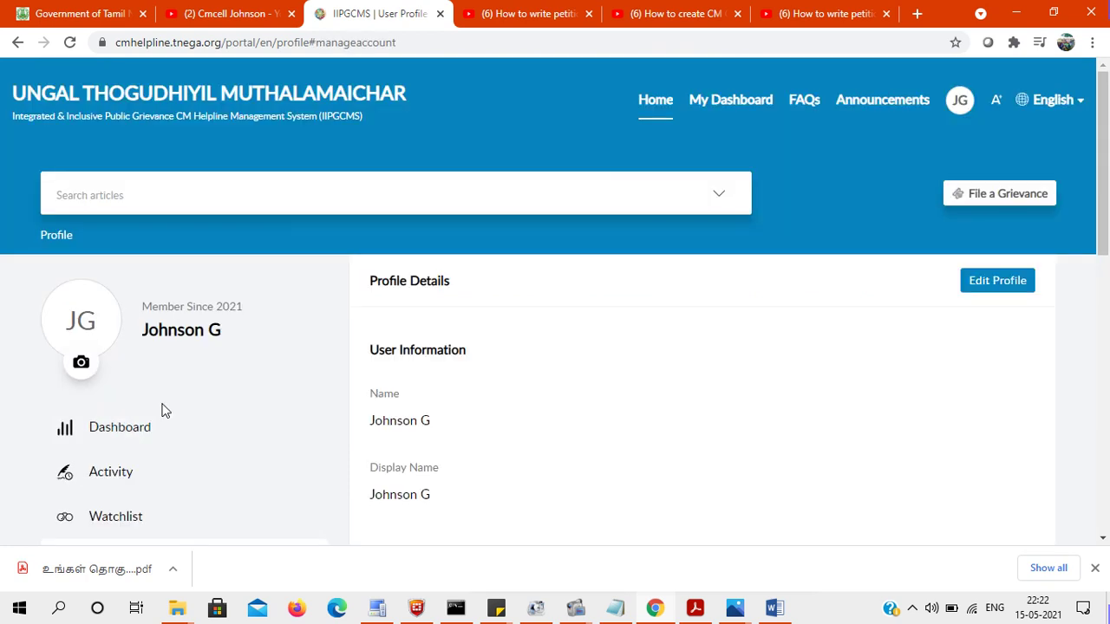
left_click_drag(1107, 172, 1108, 389)
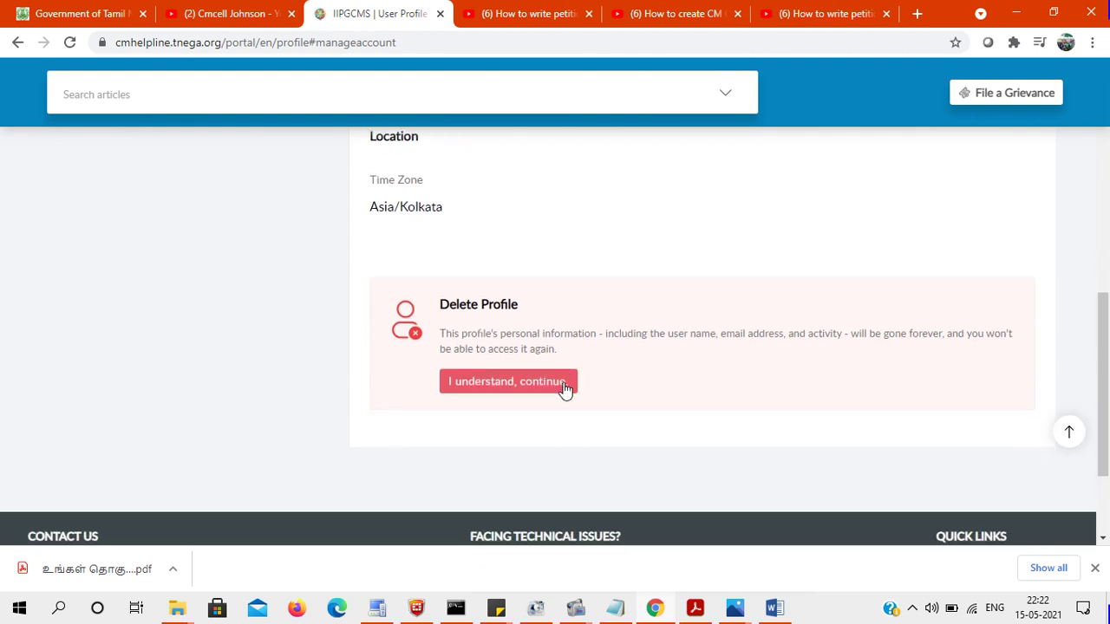
left_click_drag(1103, 383, 1103, 165)
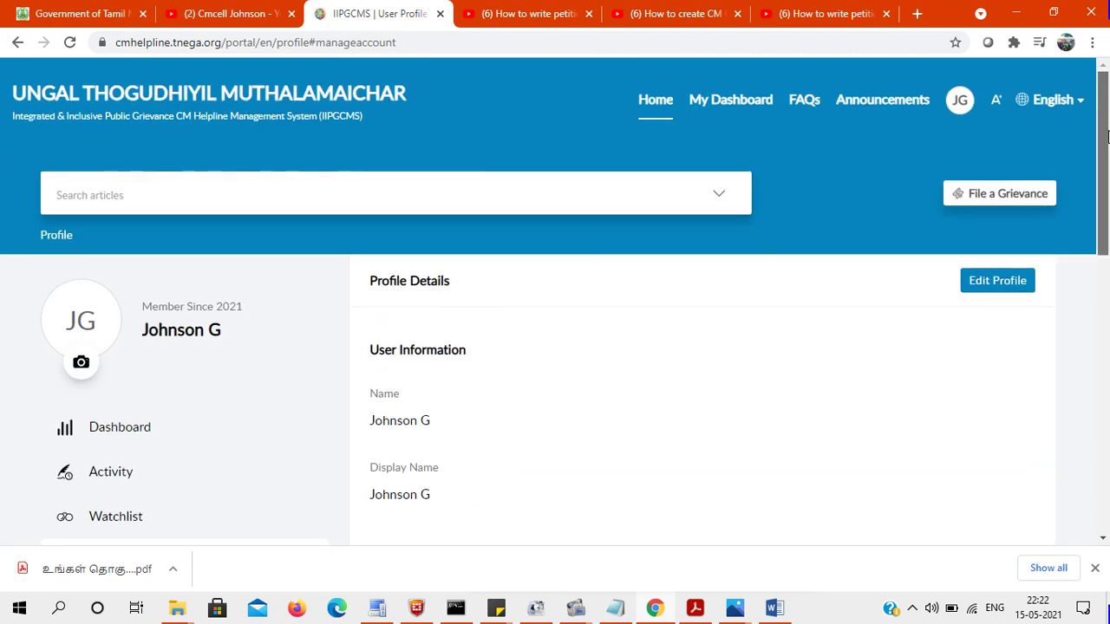
- Move between the home page and dashboard, then start filing a new grievance
left_click(1023, 196)
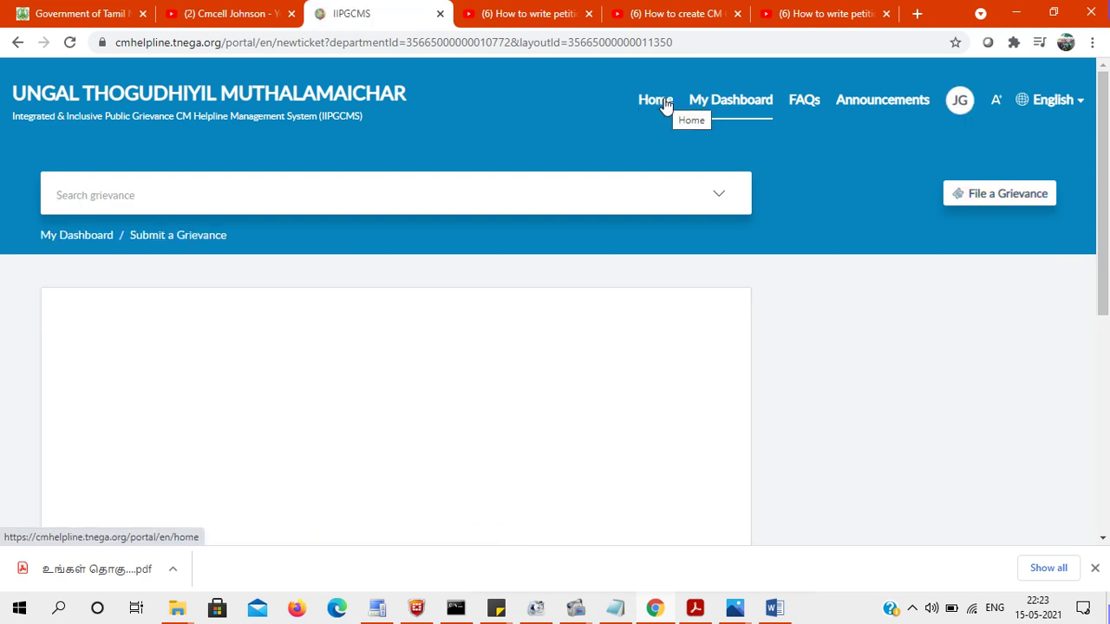
left_click(664, 102)
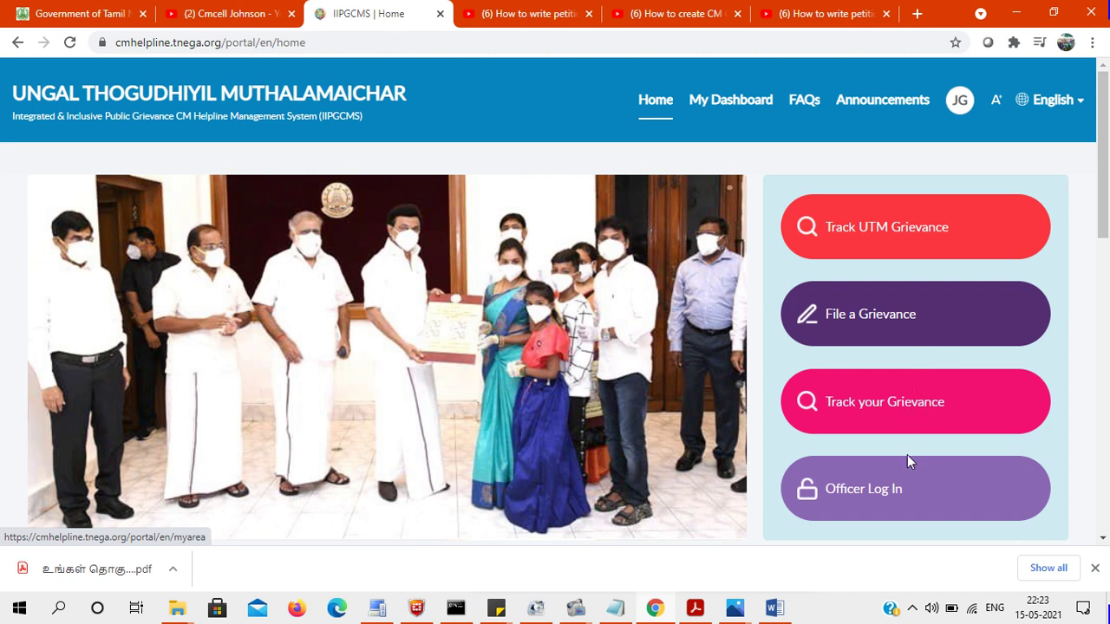
left_click(954, 231)
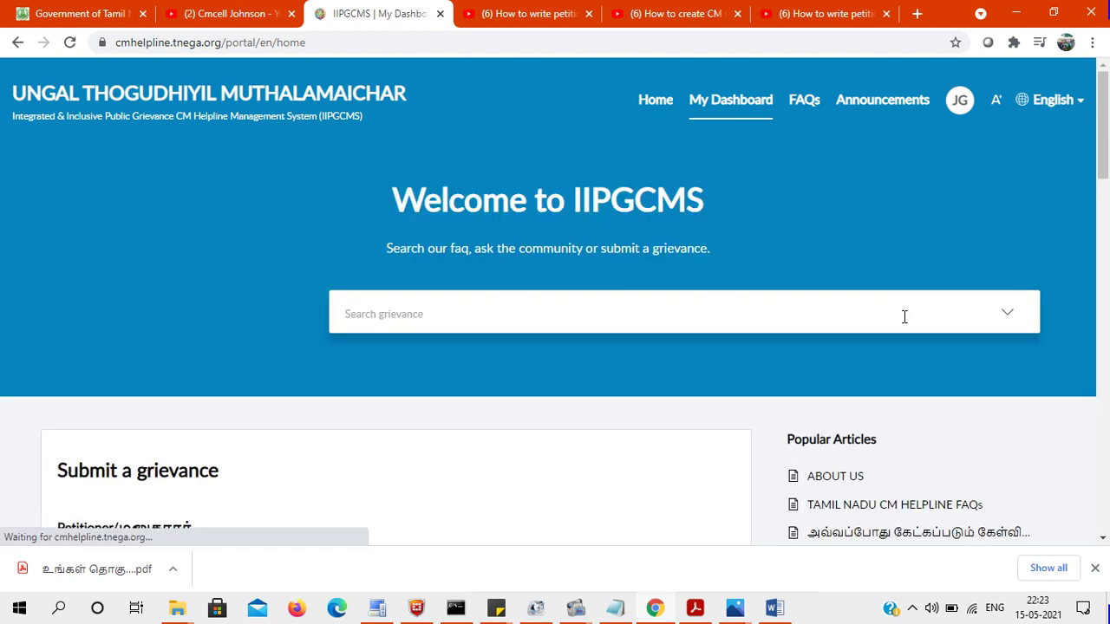
left_click(666, 107)
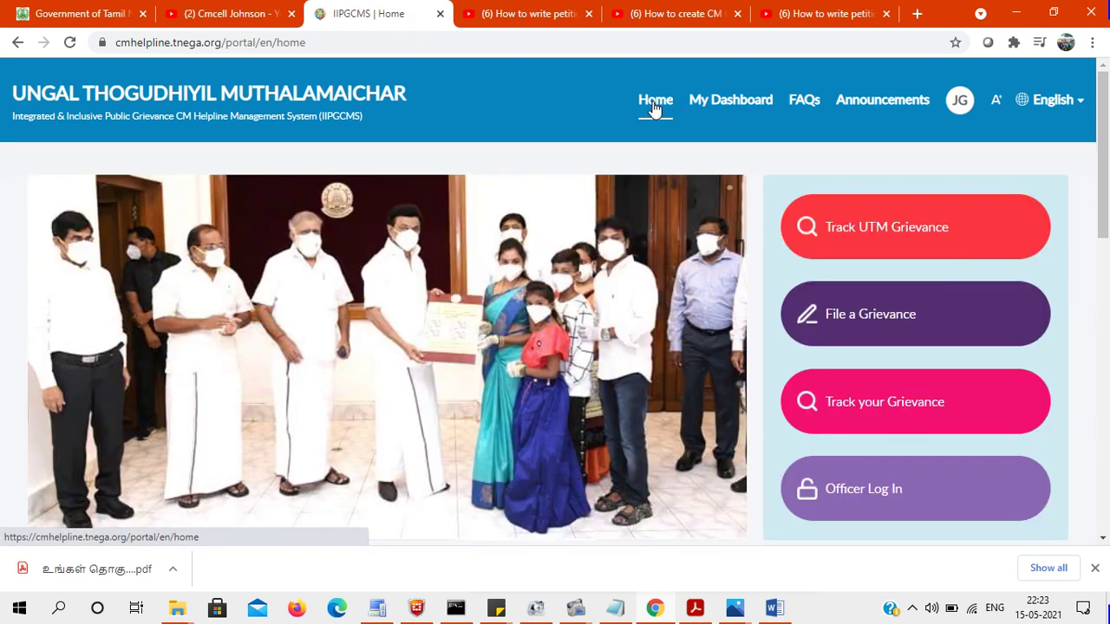
left_click(882, 325)
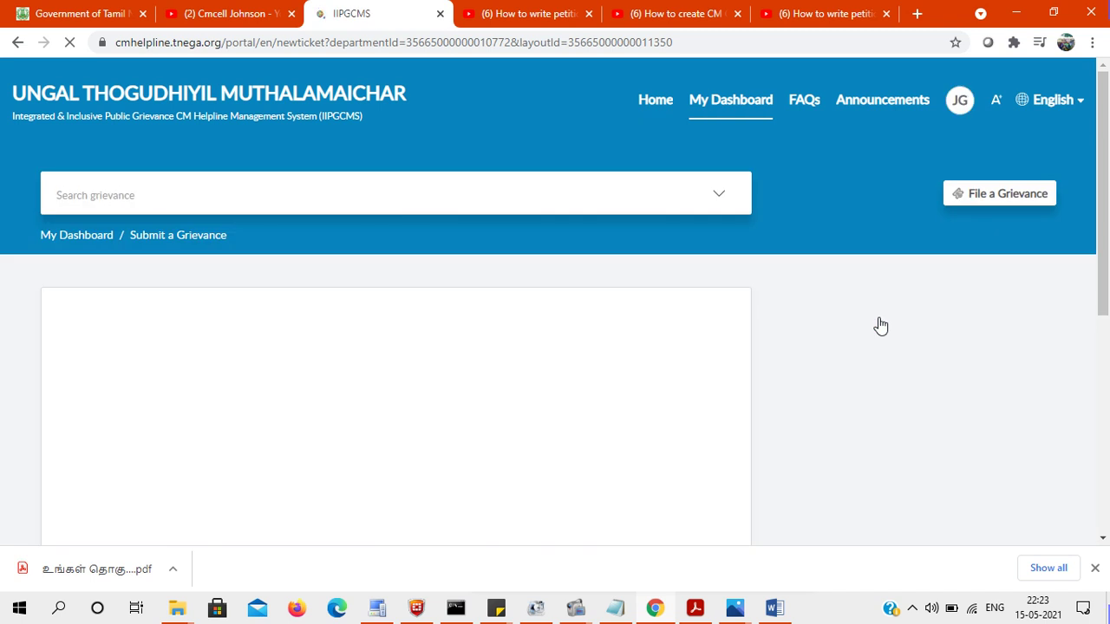
- Pick Grievance as the search category and scroll down the grievance form
left_click(727, 207)
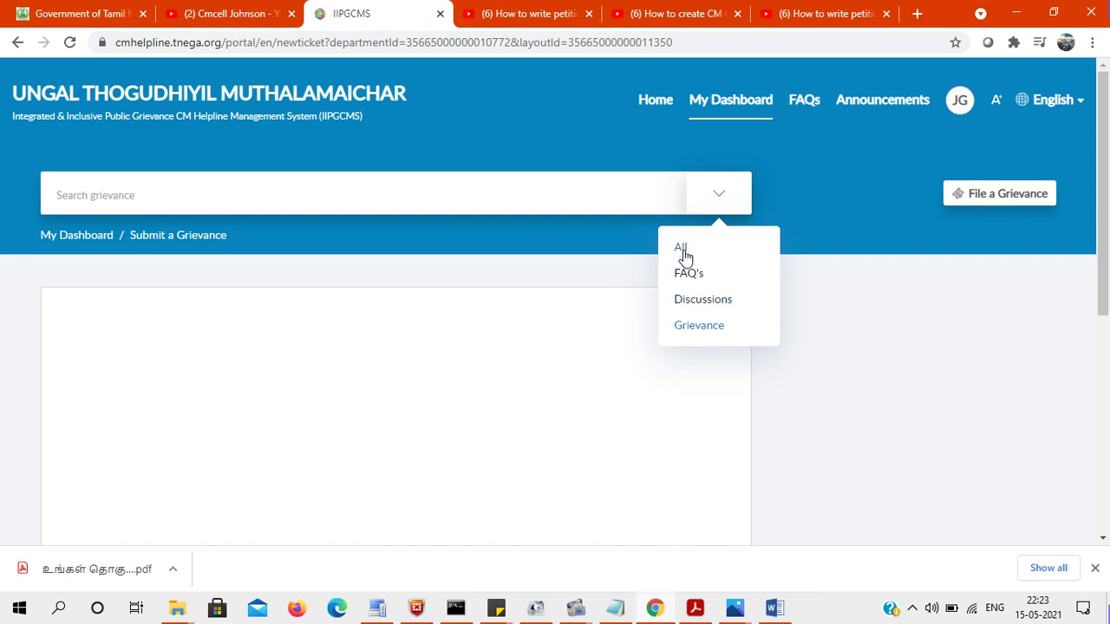
left_click(701, 327)
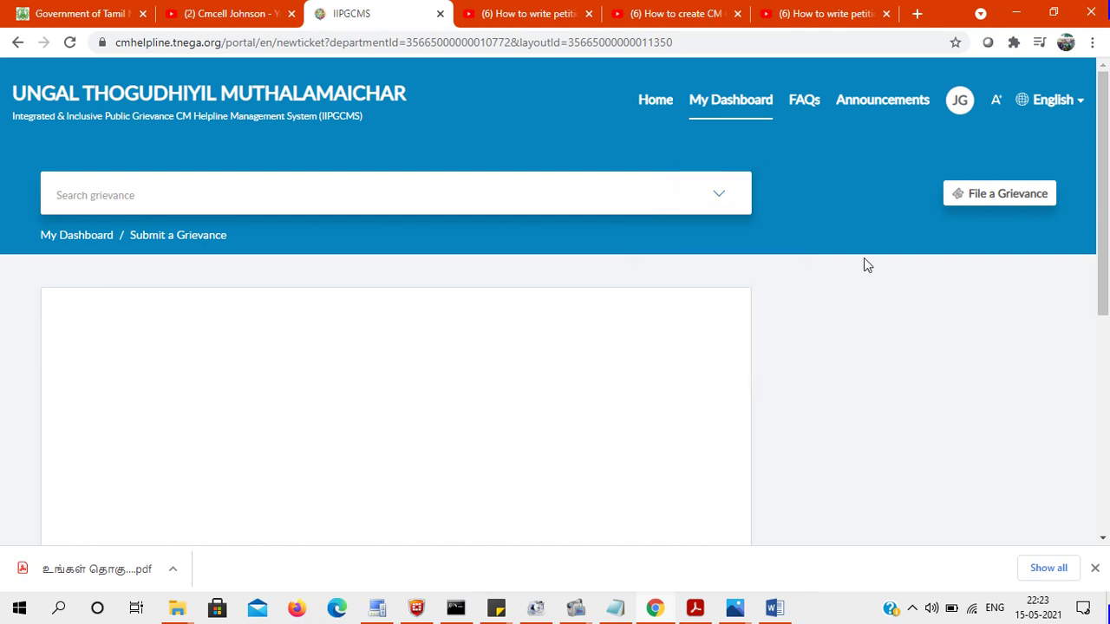
left_click(721, 192)
left_click(711, 326)
scroll(713, 328, "down", 2)
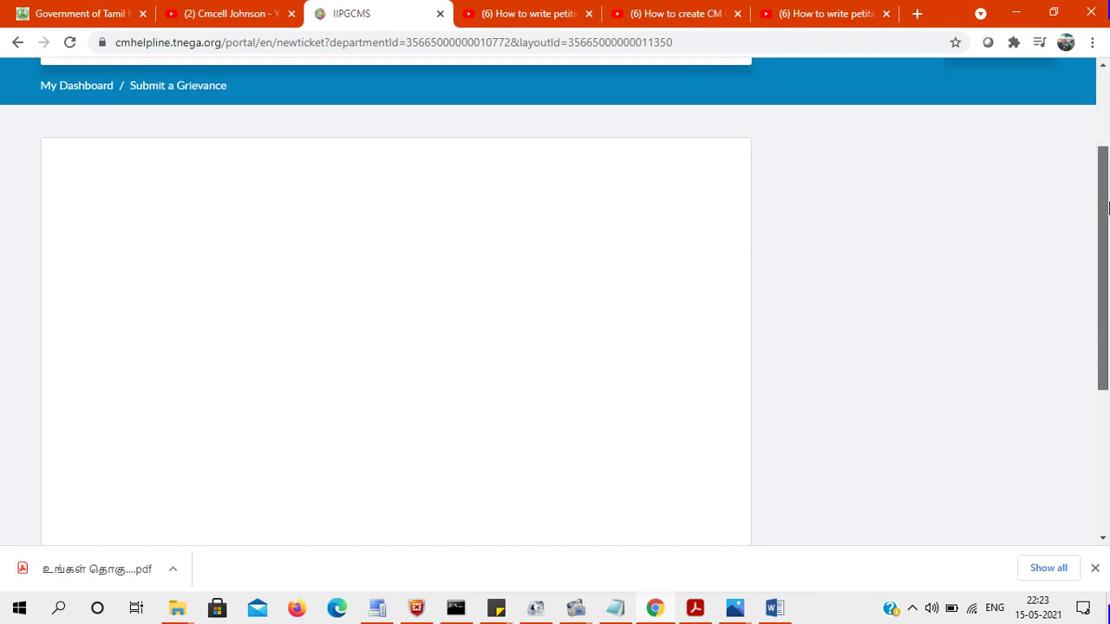
left_click(219, 69)
scroll(1099, 179, "down", 3)
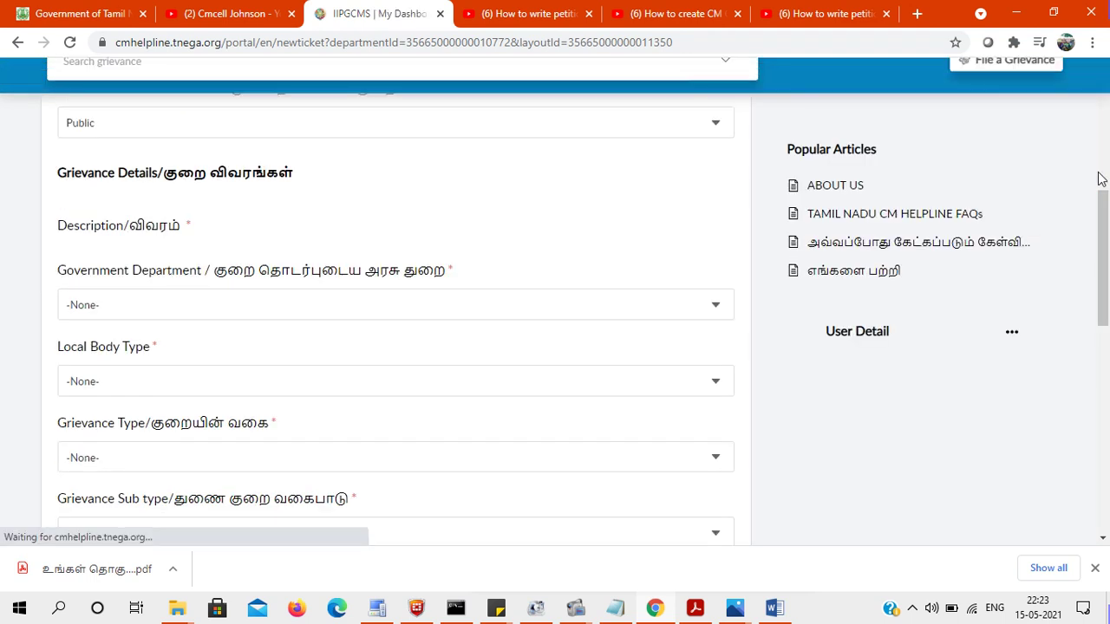
left_click_drag(1107, 250, 1103, 184)
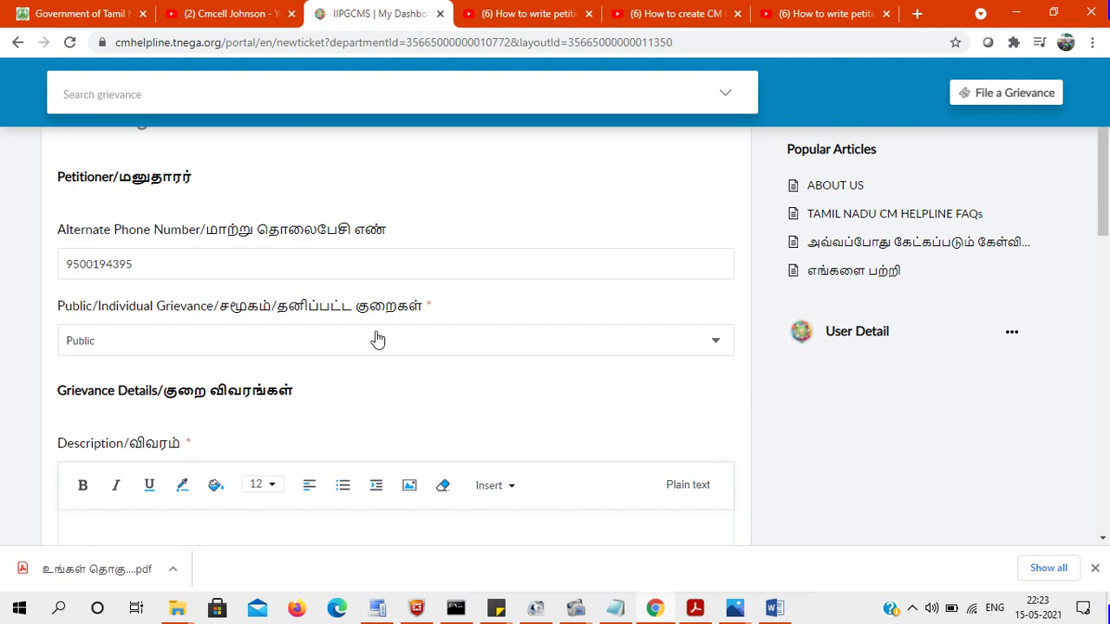
mouse_move(1105, 236)
left_mouse_down()
mouse_move(1105, 260)
mouse_move(1106, 249)
left_mouse_up()
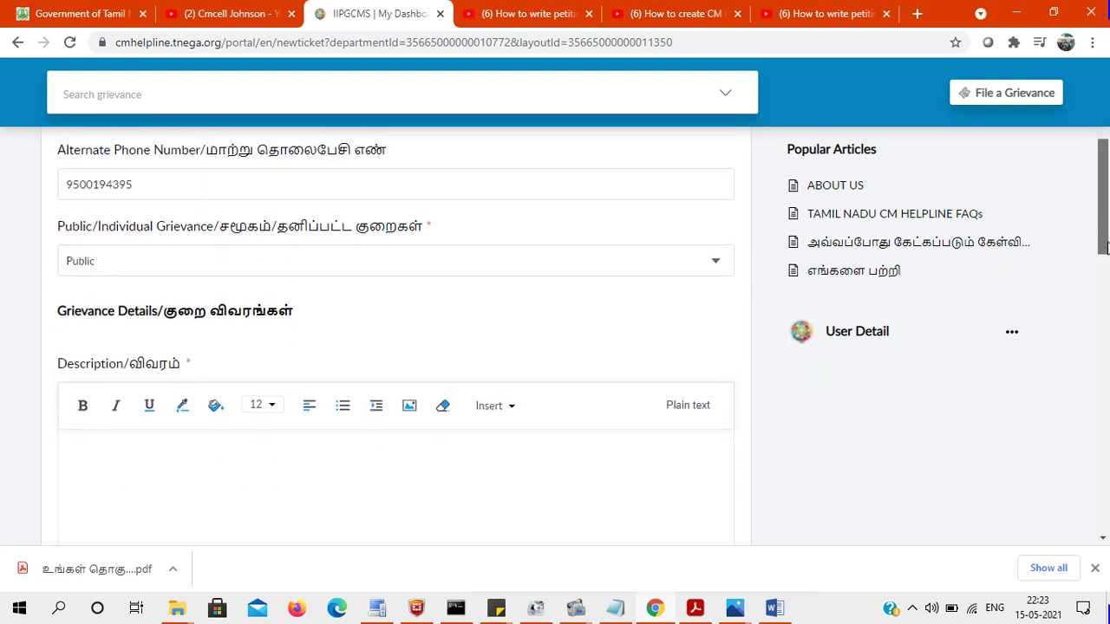
- Keep Public in the Public/Individual grievance scope dropdown
left_click(529, 268)
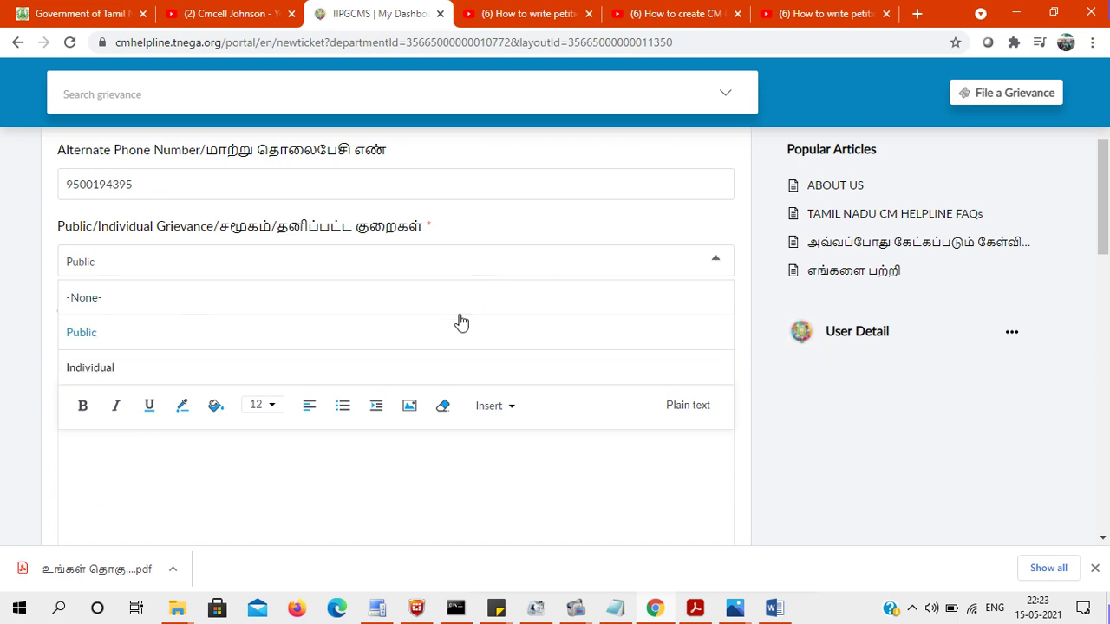
left_click(478, 336)
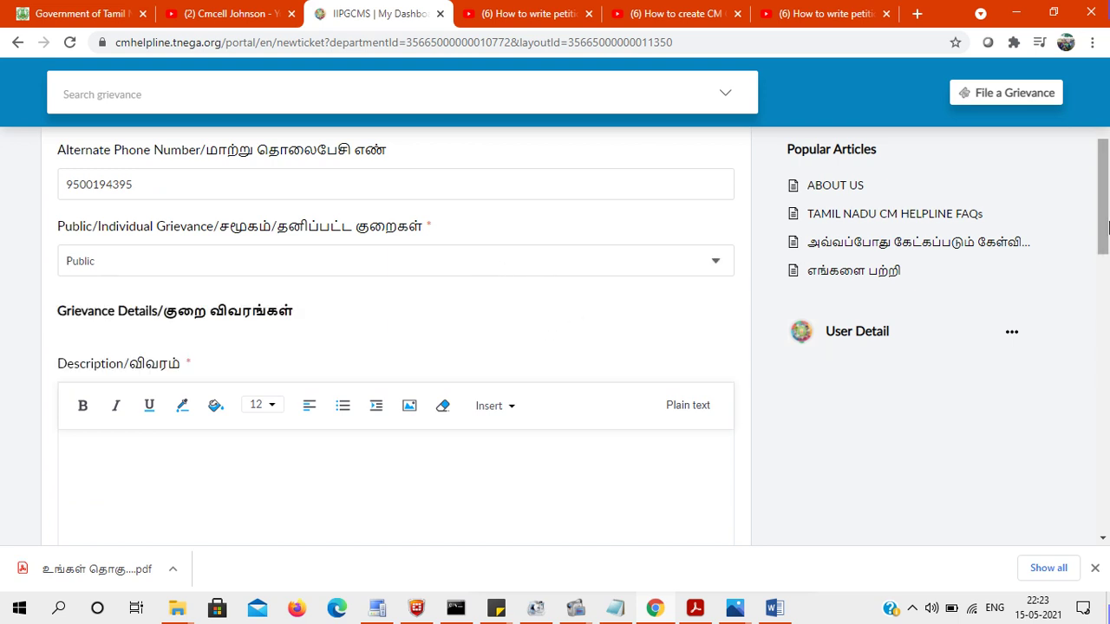
left_click_drag(1105, 227, 1105, 269)
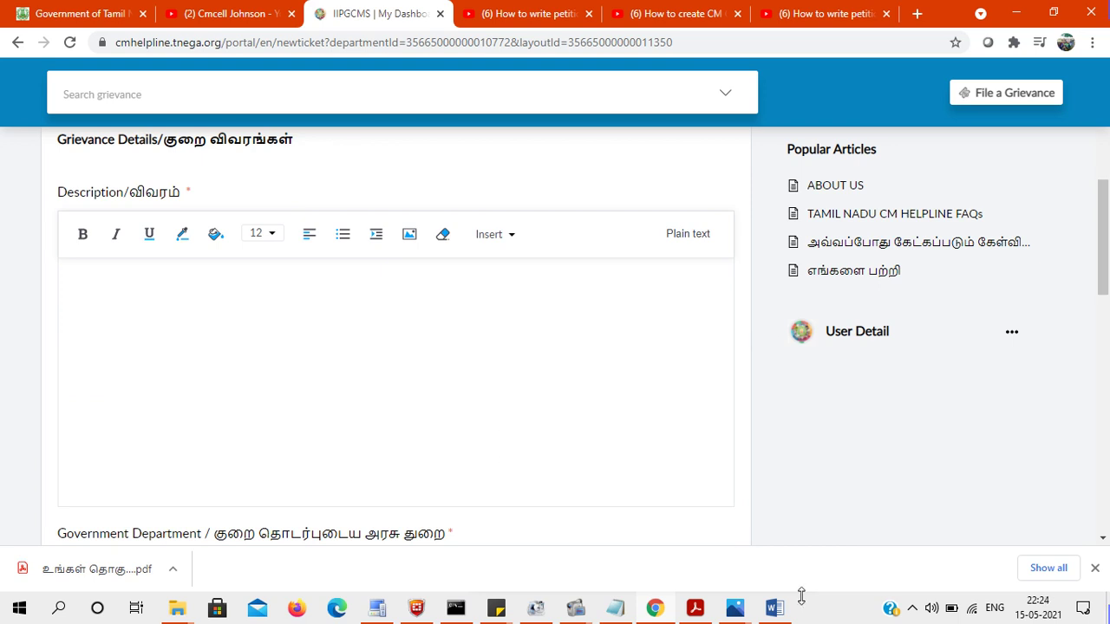
left_click(776, 609)
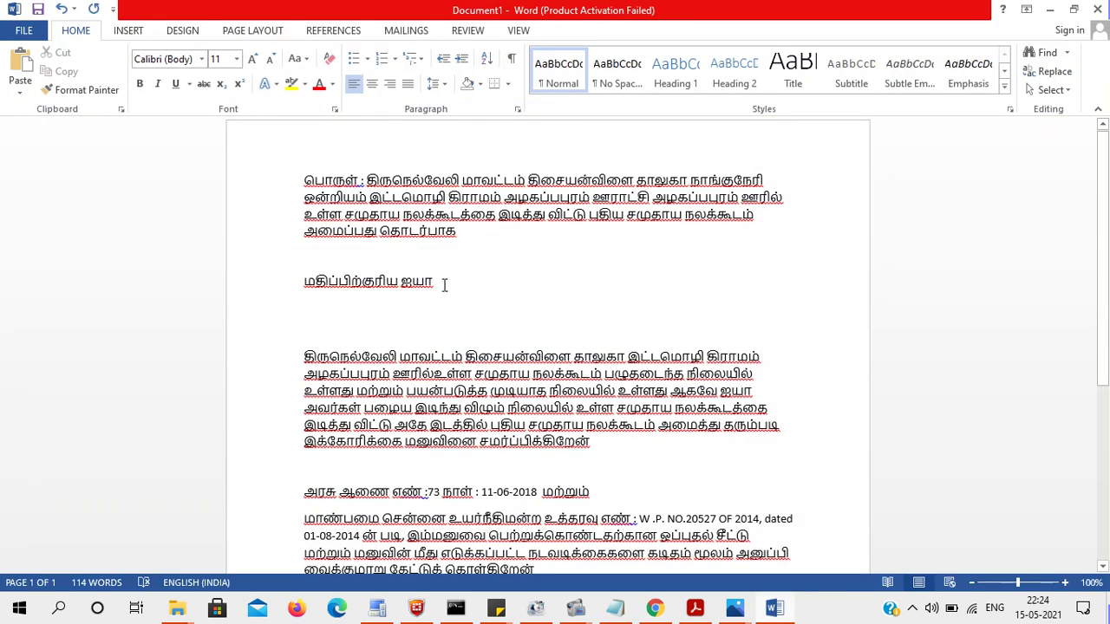
- Select and copy all the Tamil petition text in Word, then return to Chrome
left_click(444, 284)
key("ctrl+a")
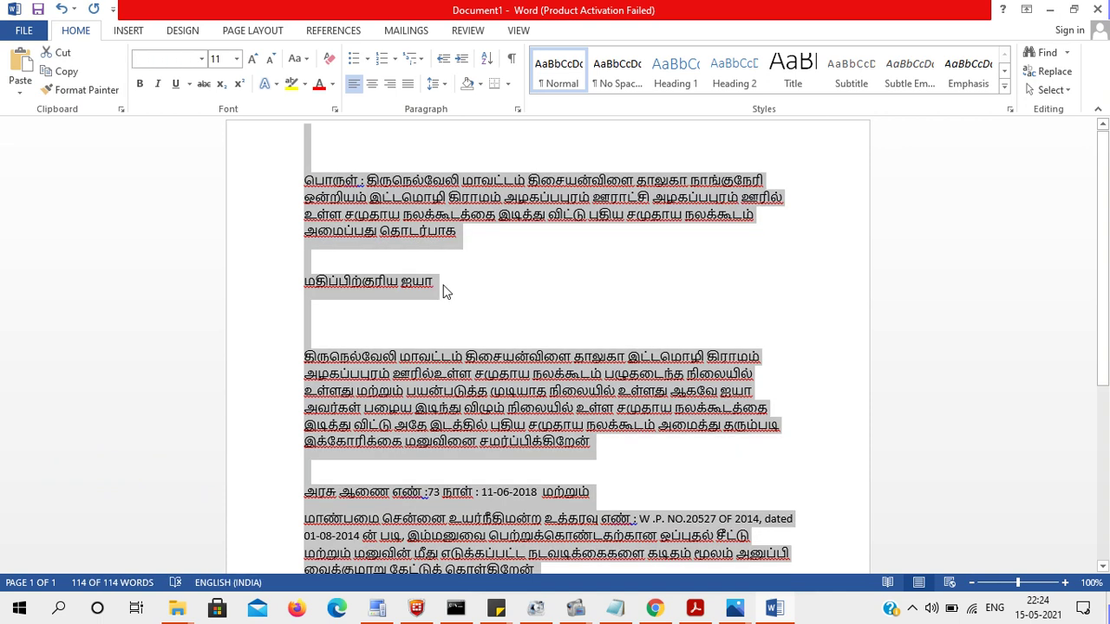
key("alt+Tab")
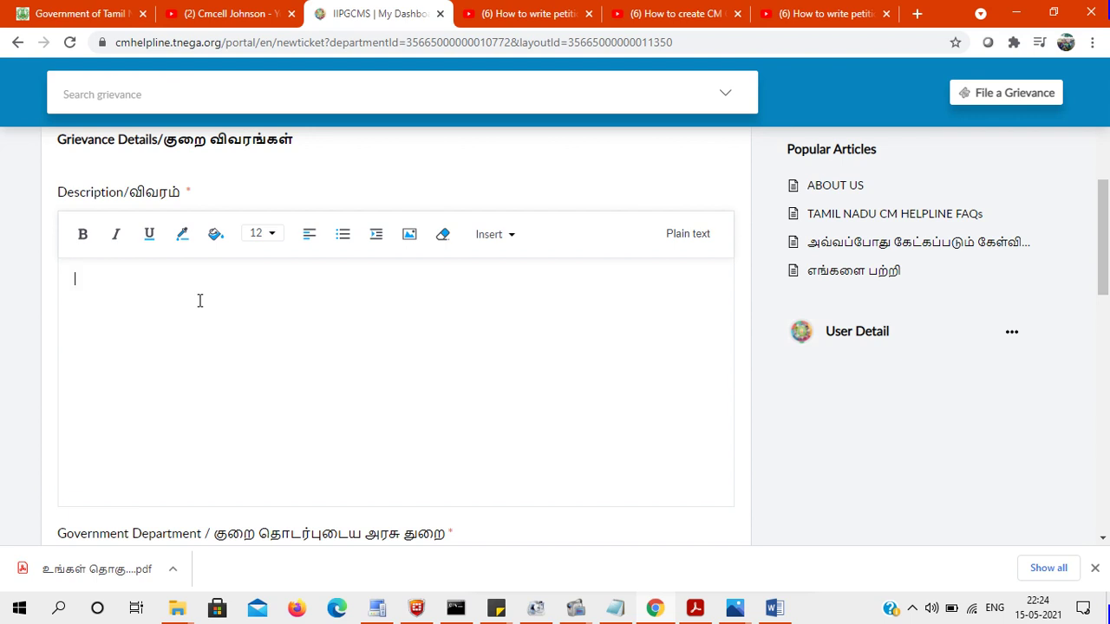
- Paste the petition into Description and make its three subject (பொருள்) lines bold
key("ctrl+v")
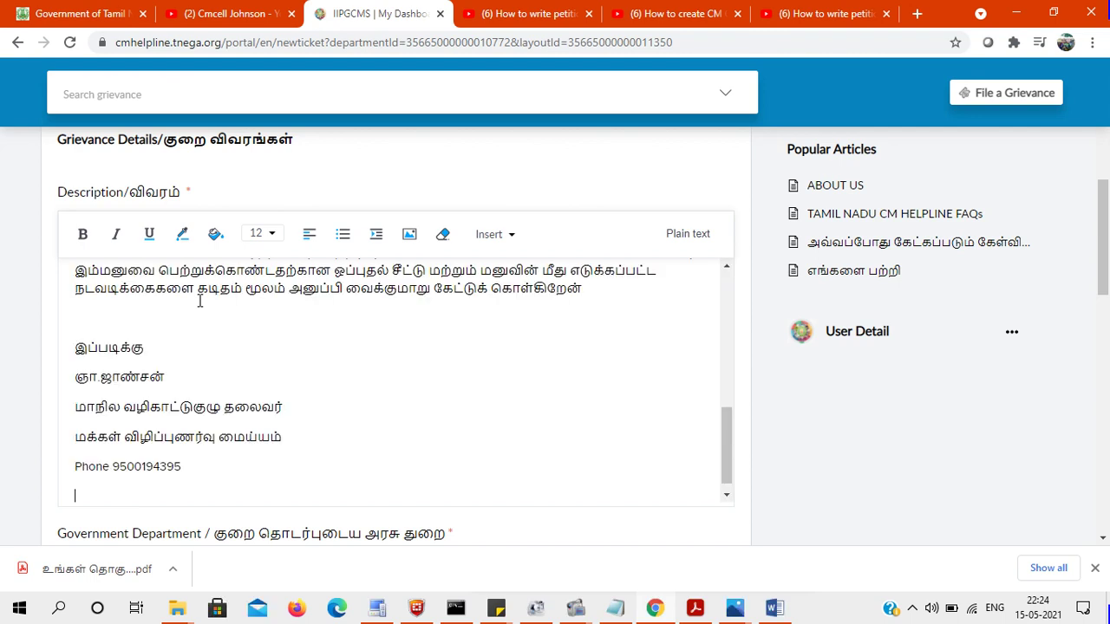
left_click_drag(727, 420, 725, 273)
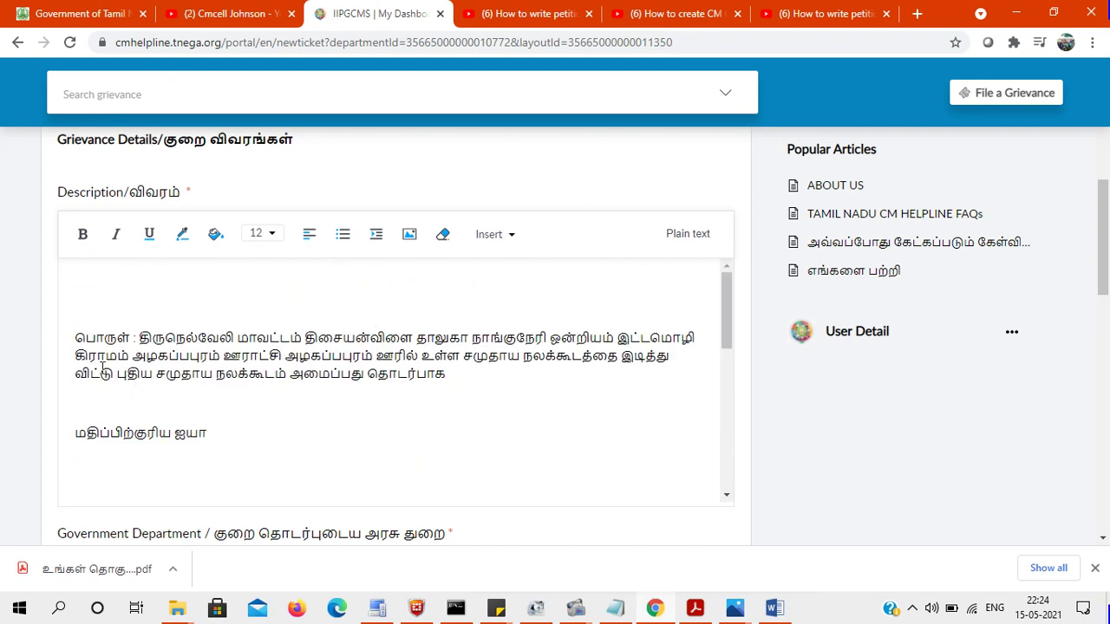
left_click_drag(75, 339, 452, 375)
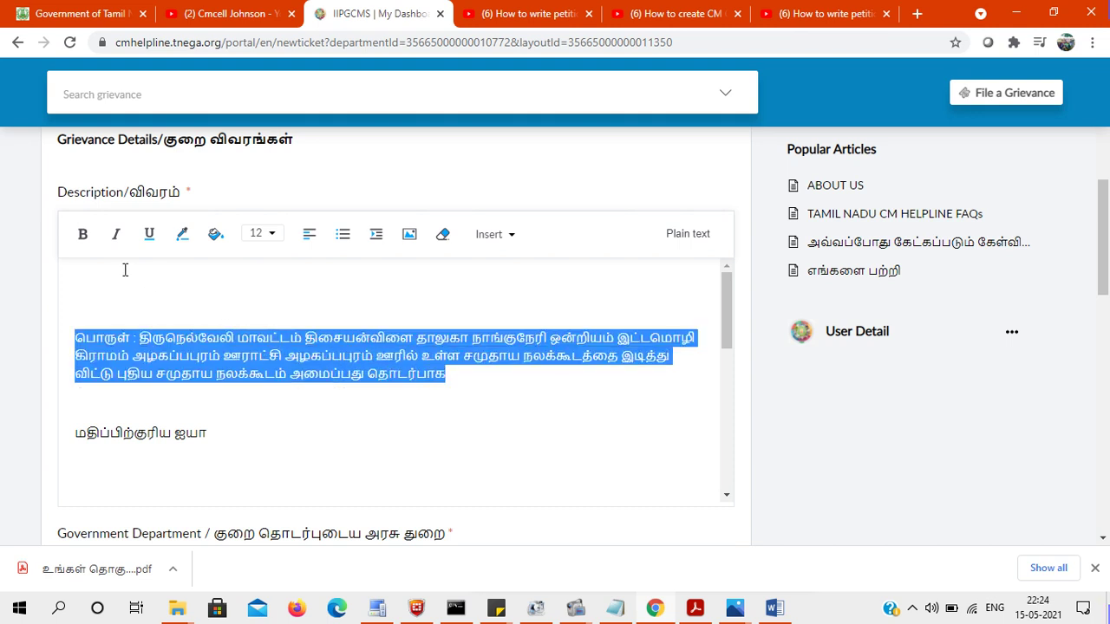
left_click(83, 236)
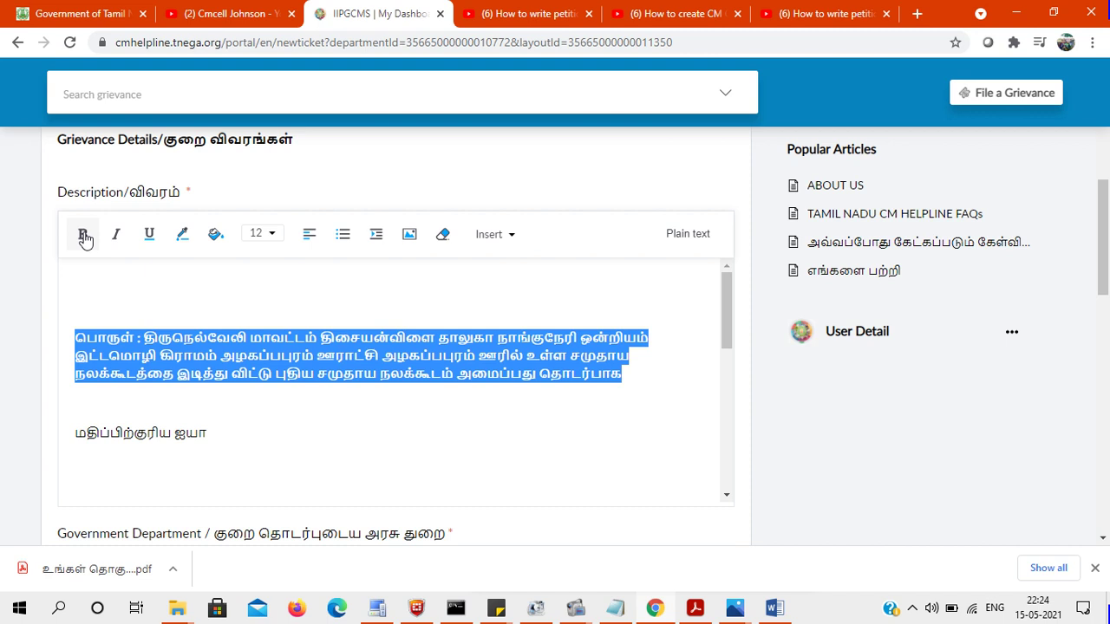
left_click(452, 436)
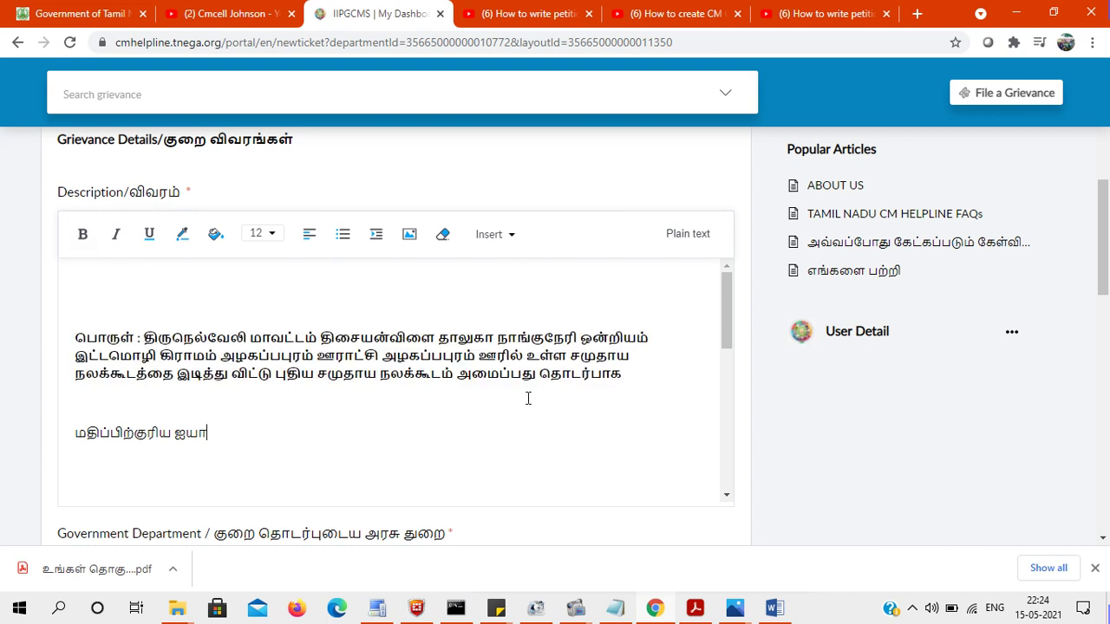
left_click_drag(1106, 221, 1108, 227)
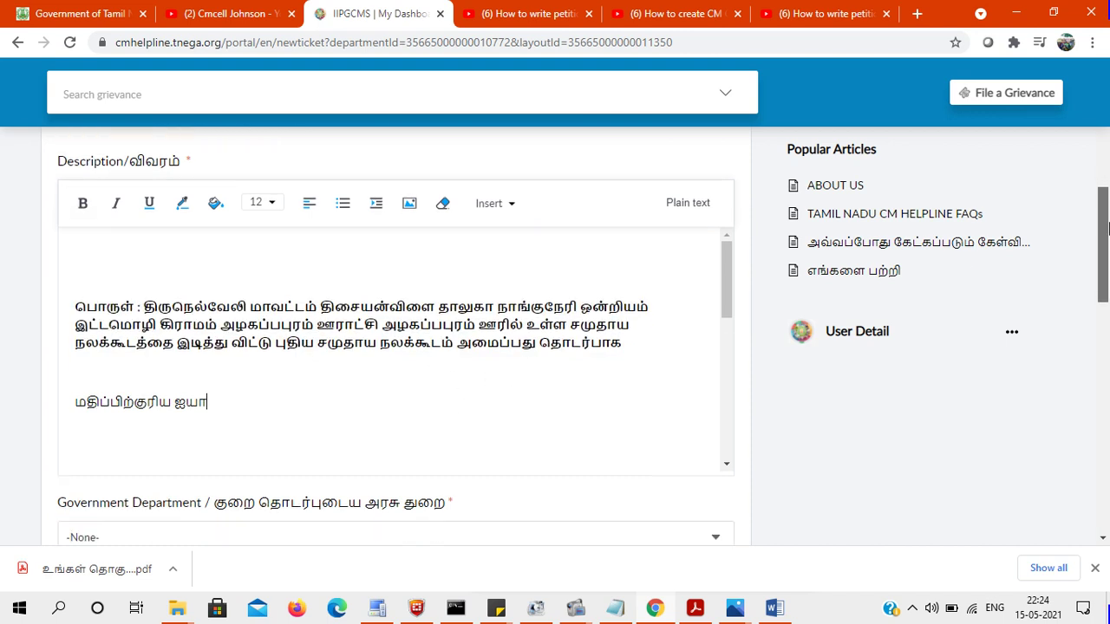
- Open the FAQ and எங்களை பற்றி Popular Articles in new tabs
right_click(913, 246)
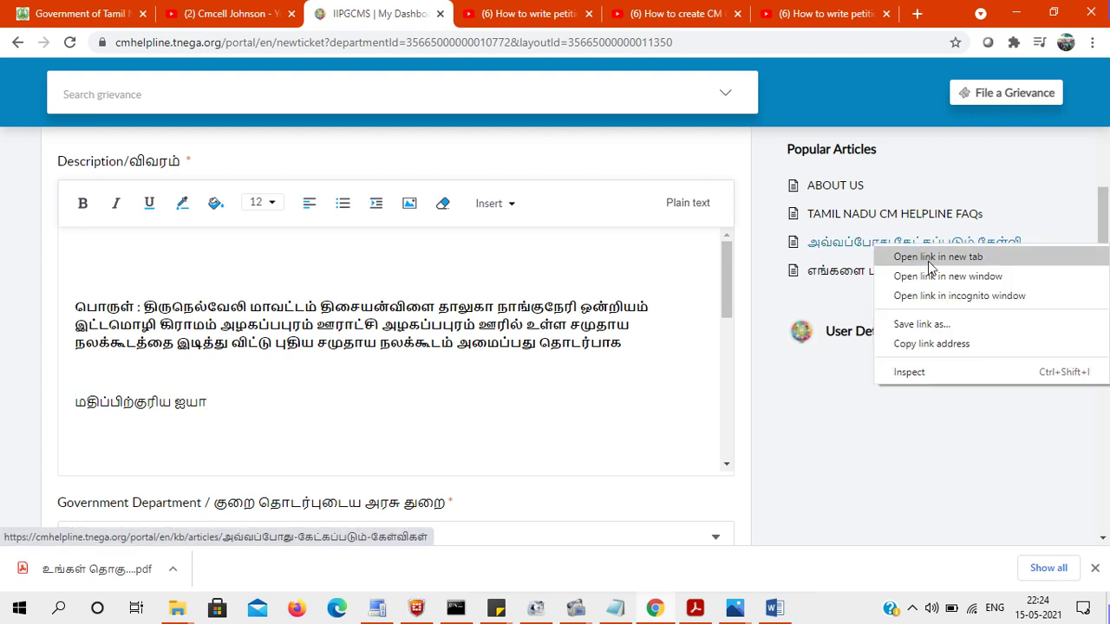
left_click(928, 264)
right_click(864, 270)
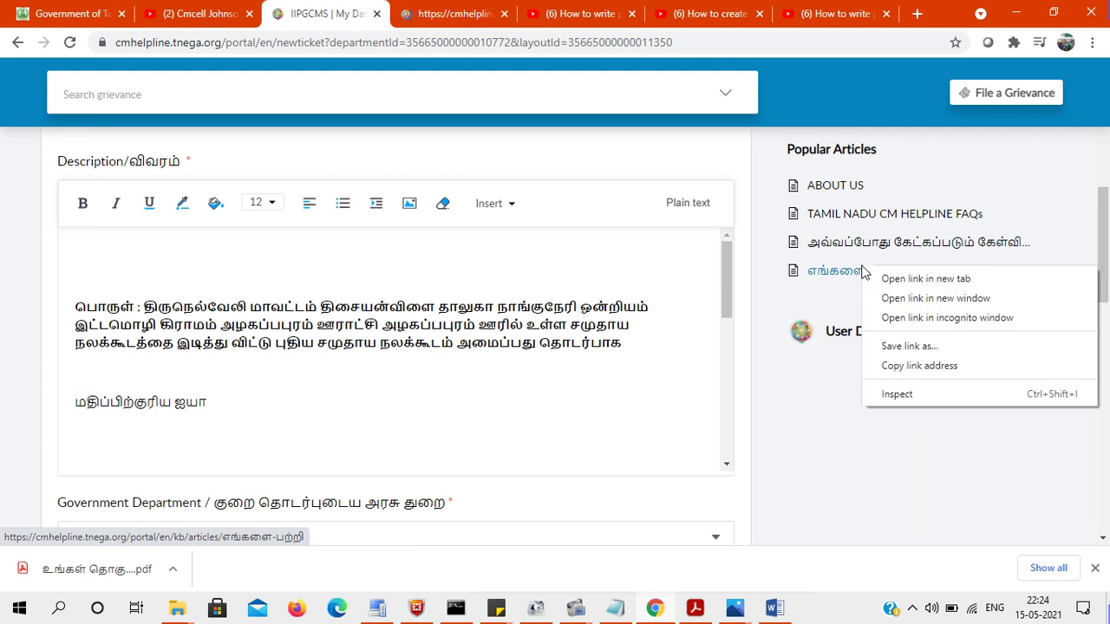
left_click(889, 281)
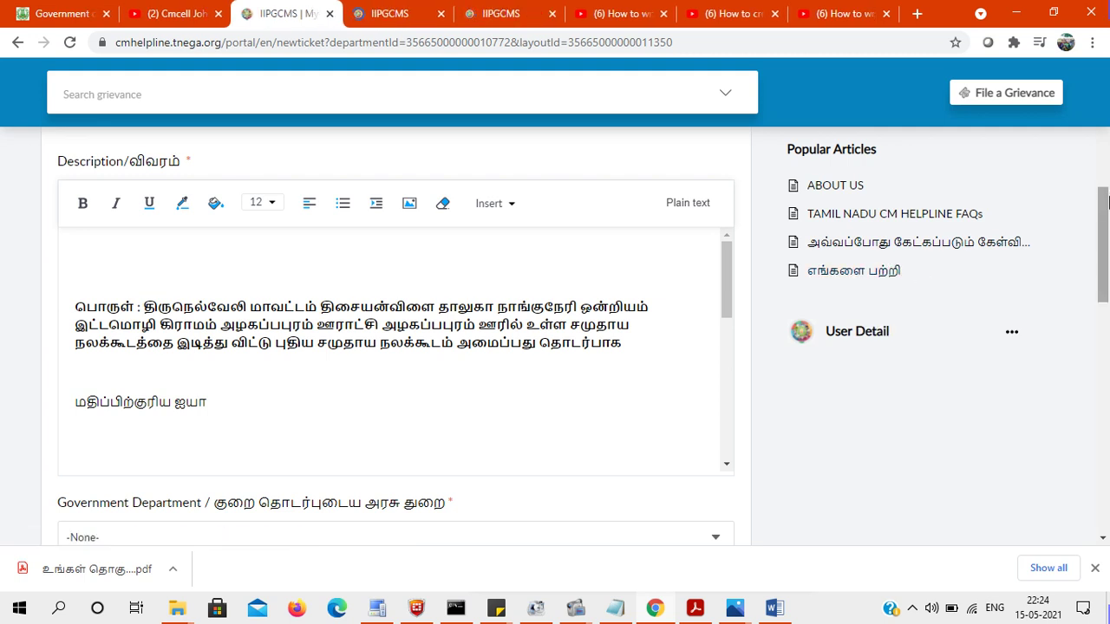
left_click_drag(1107, 201, 1107, 276)
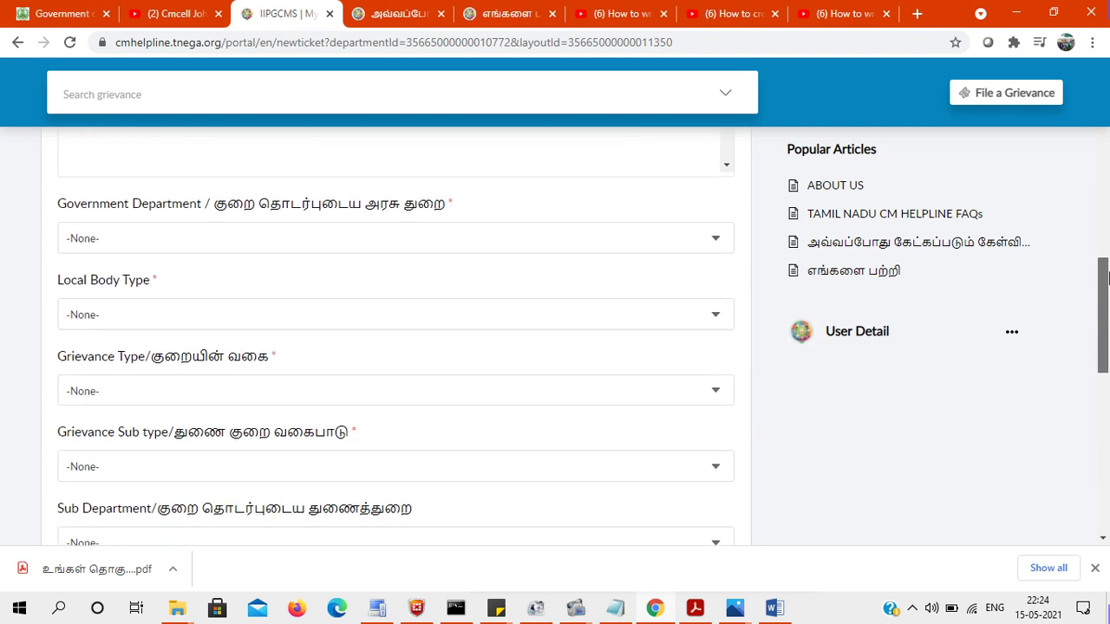
- Set Government Department to Rural Development and Panchayat Raj, keeping Village Panchayat as local body type
left_click(532, 244)
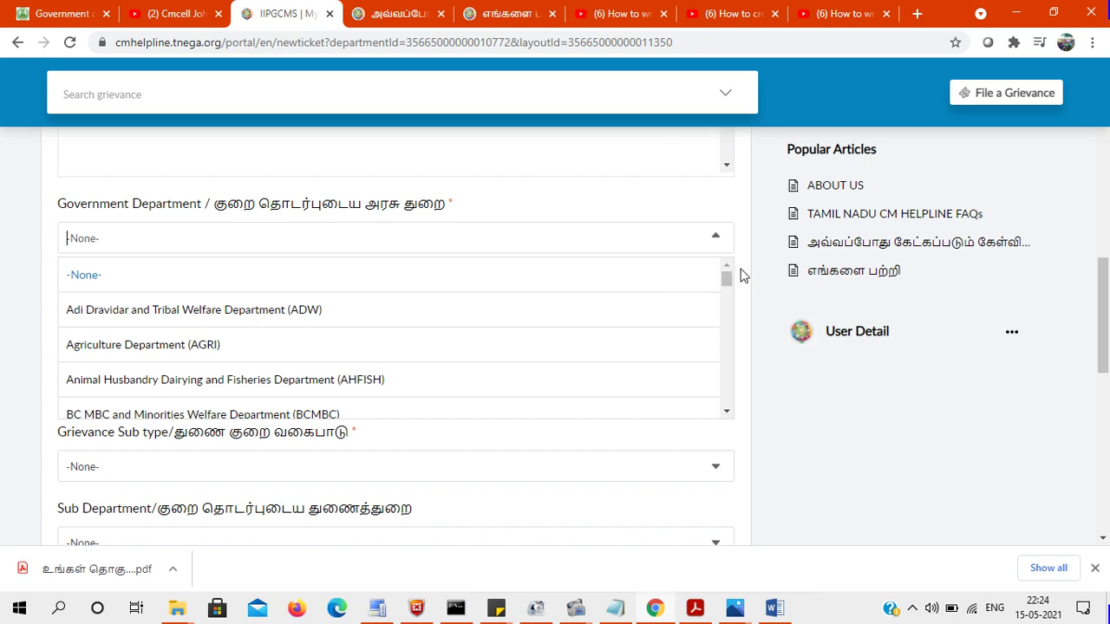
type("ru")
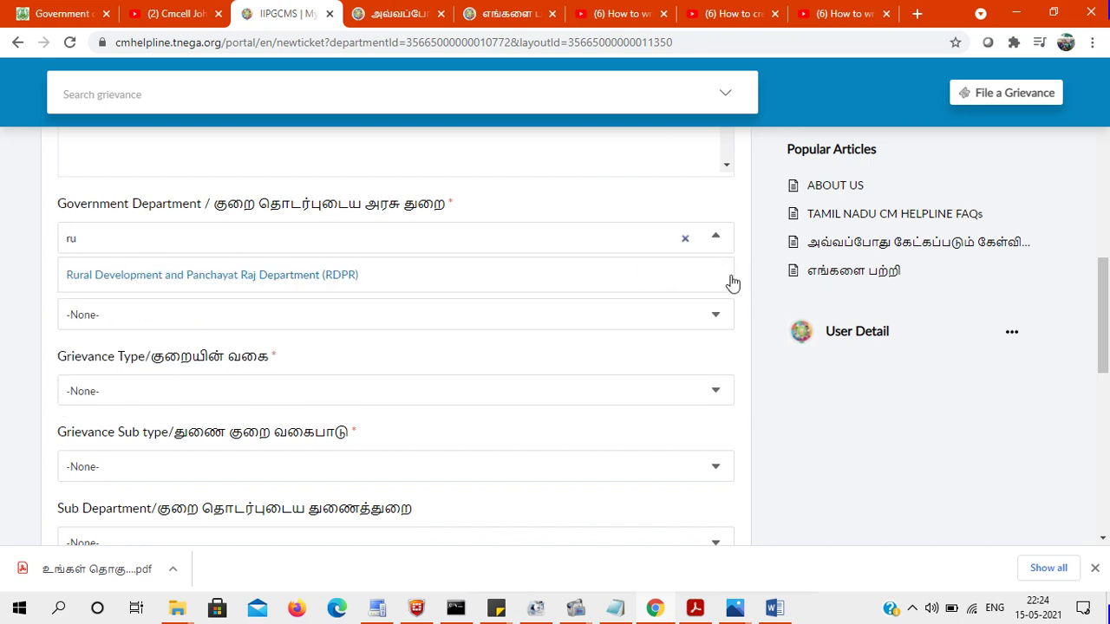
left_click(355, 276)
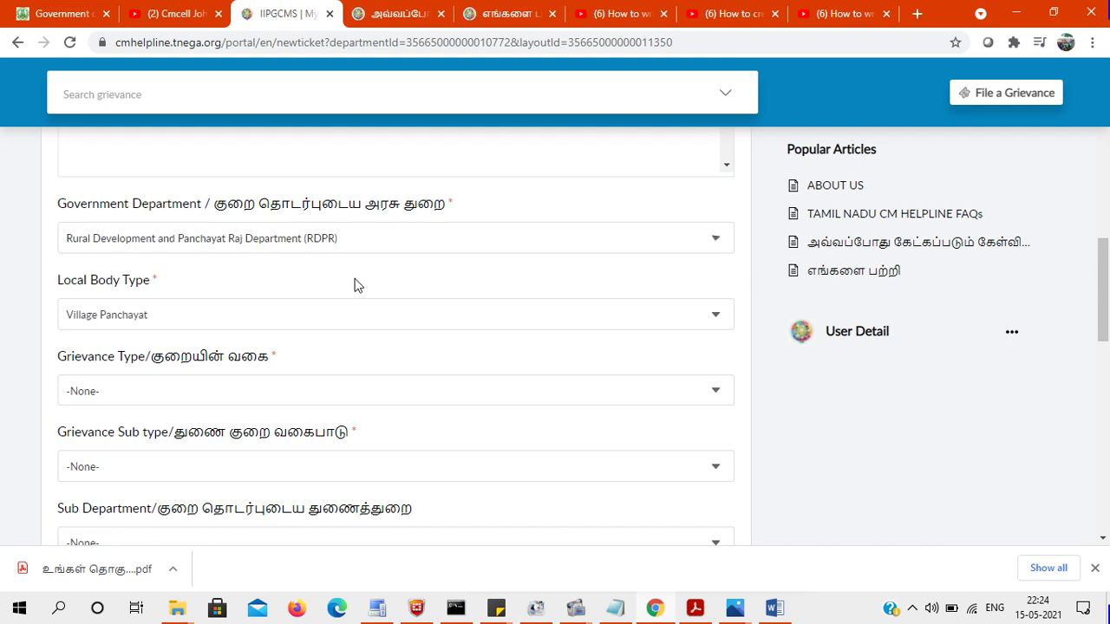
left_click(262, 320)
left_click(261, 317)
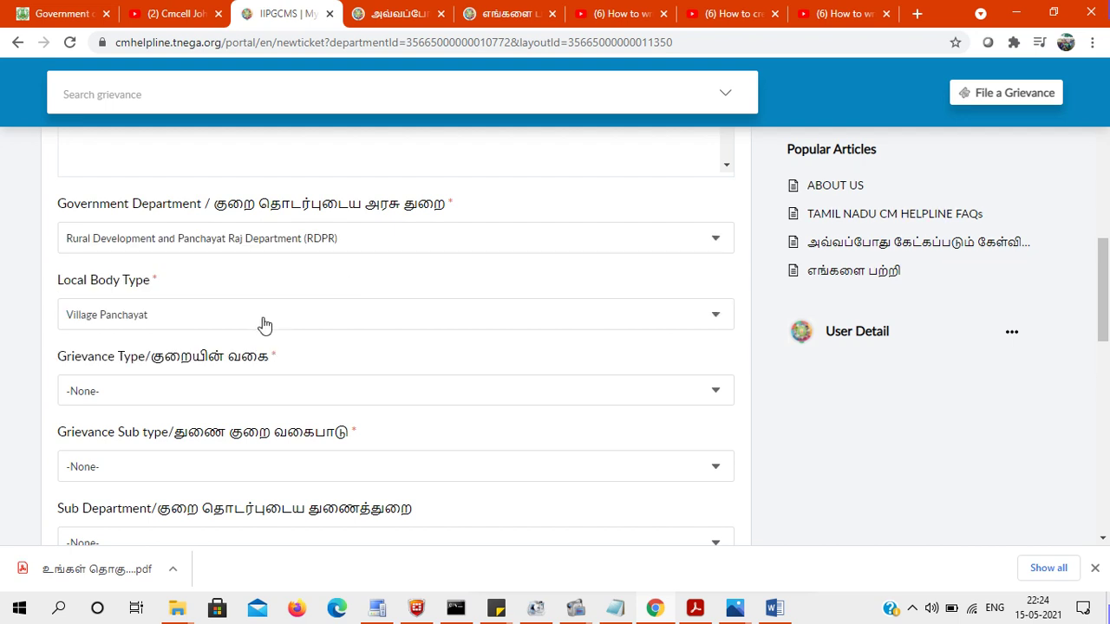
- Choose Village Infrastructure as the grievance type
left_click(344, 387)
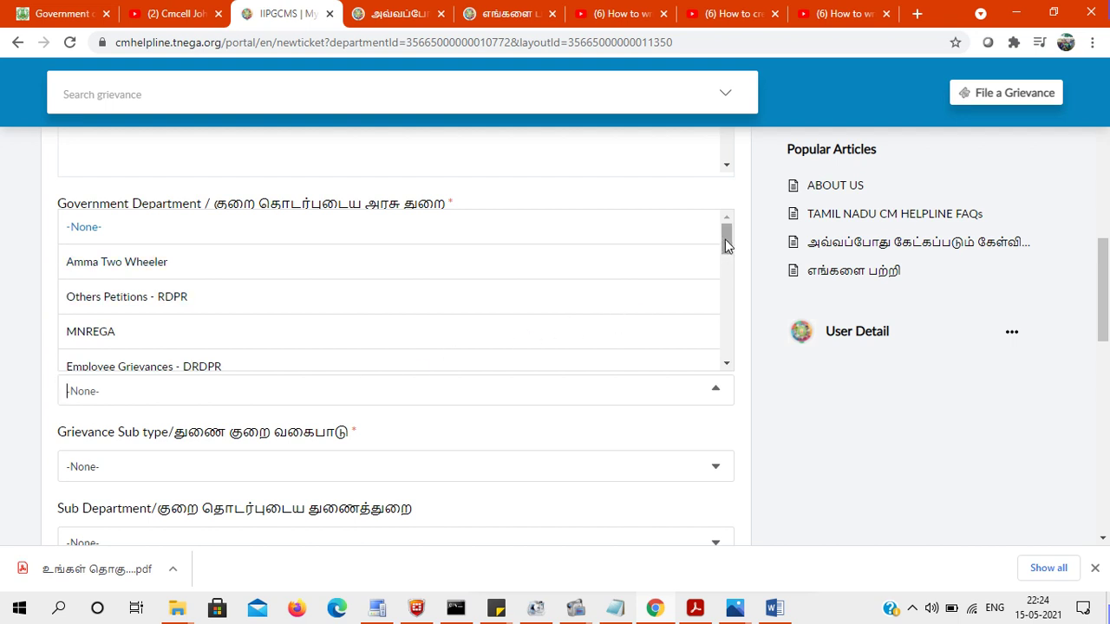
left_click_drag(725, 234, 731, 287)
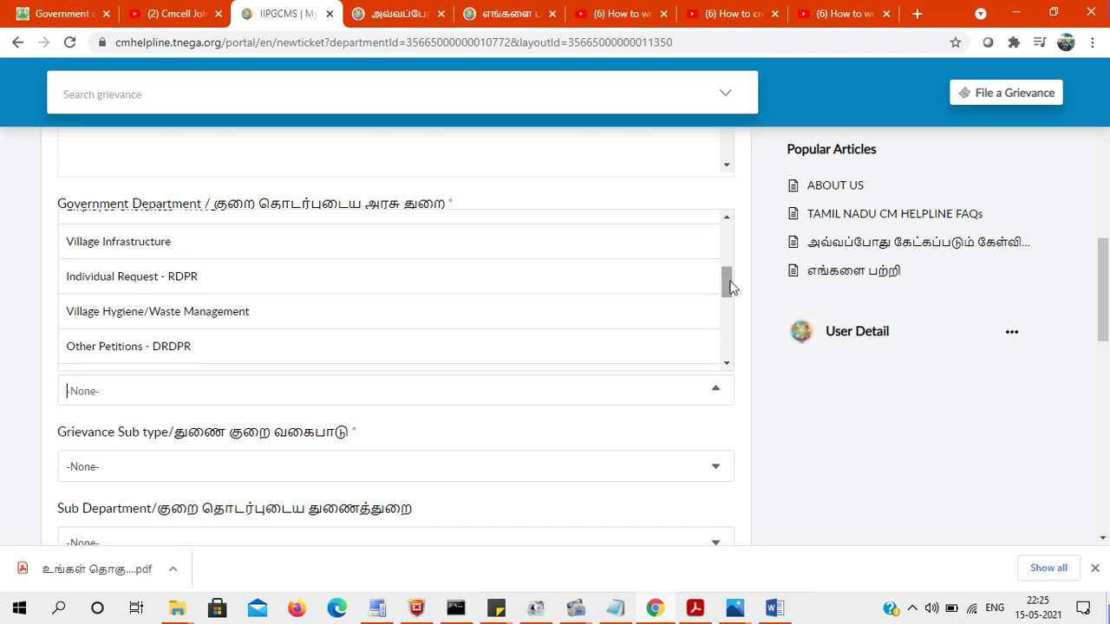
left_click(144, 249)
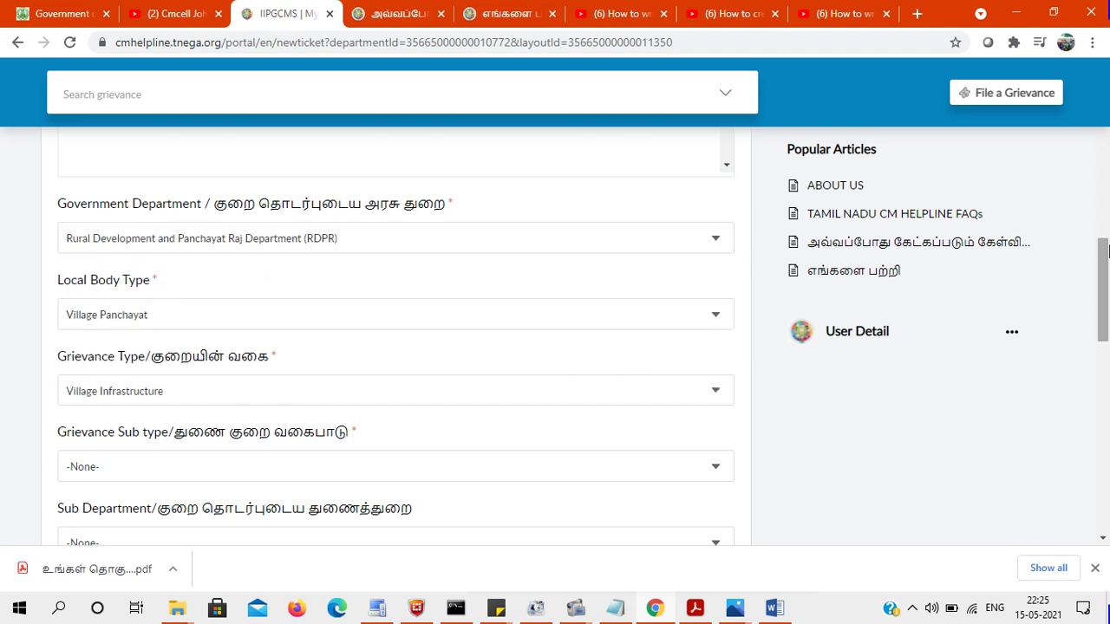
scroll(1107, 252, "down", 2)
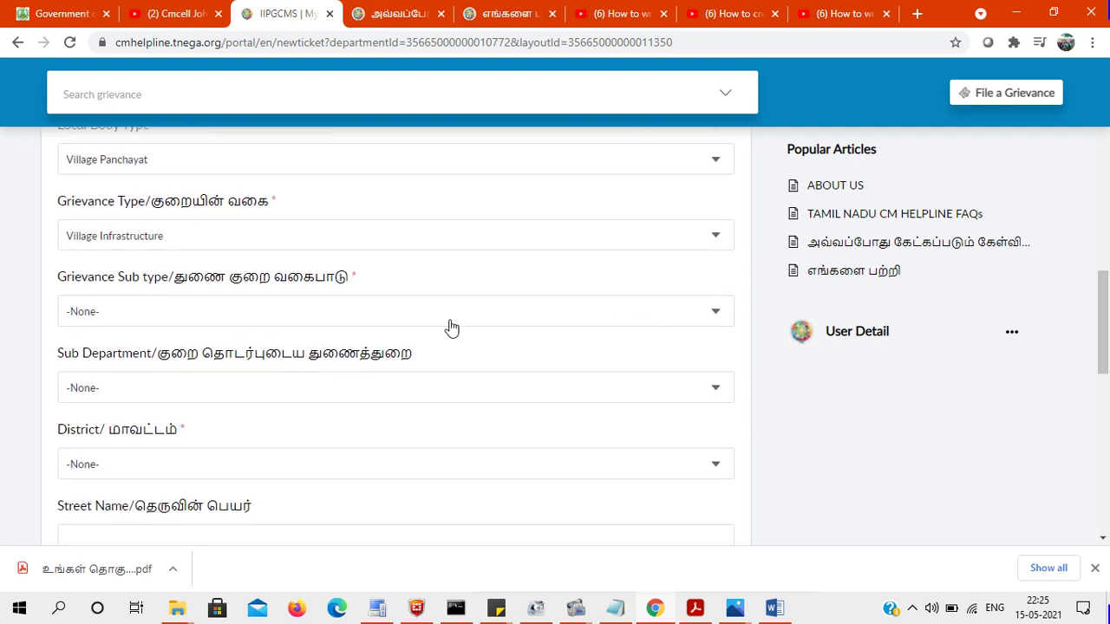
- Pick Anganwadi - Infrastructure from the sub type list and Rural Development and Panchayat Raj as sub department
left_click(390, 320)
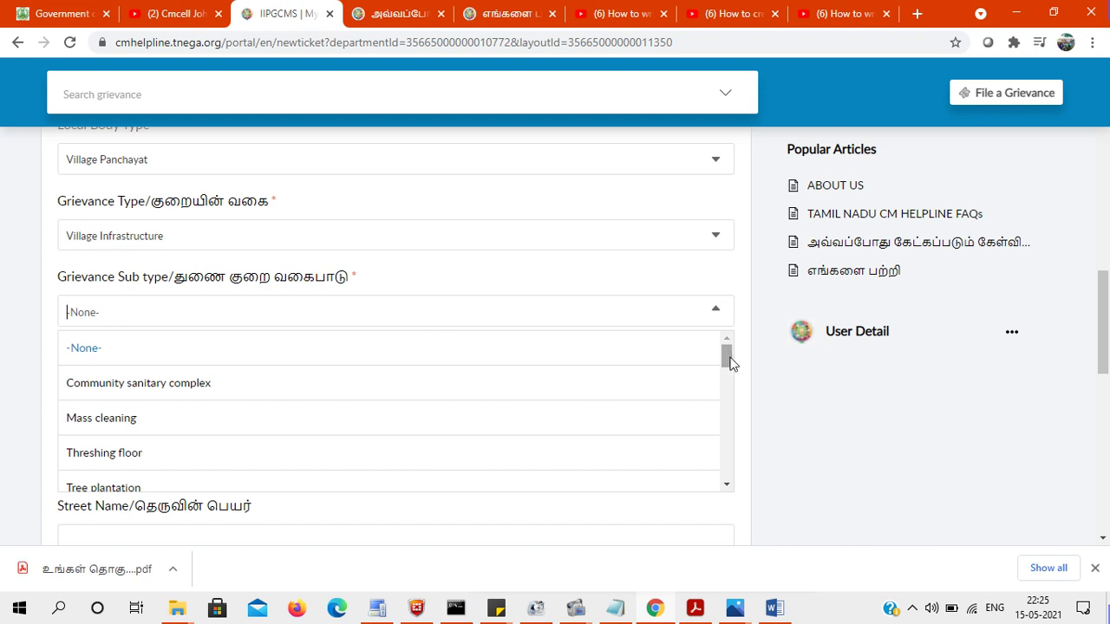
left_click_drag(729, 364, 722, 410)
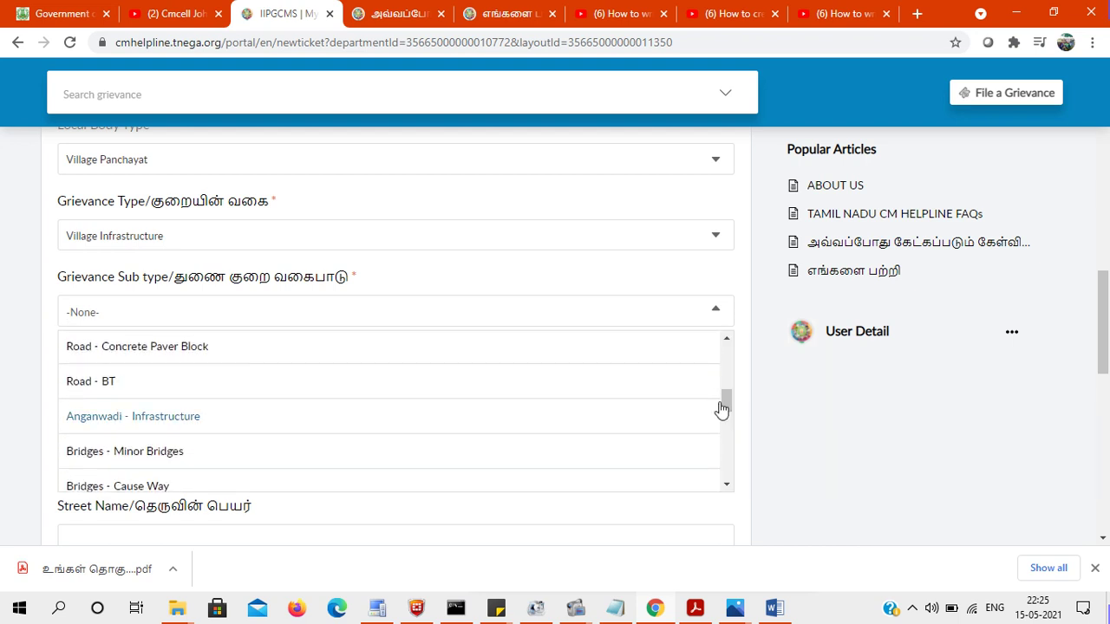
left_click(461, 419)
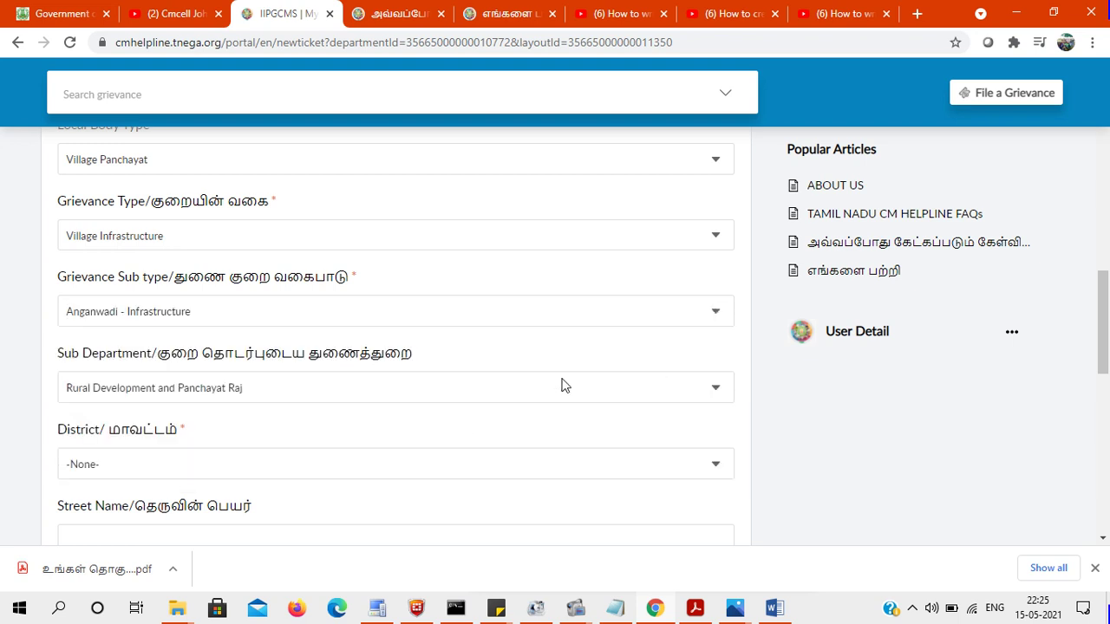
left_click(274, 395)
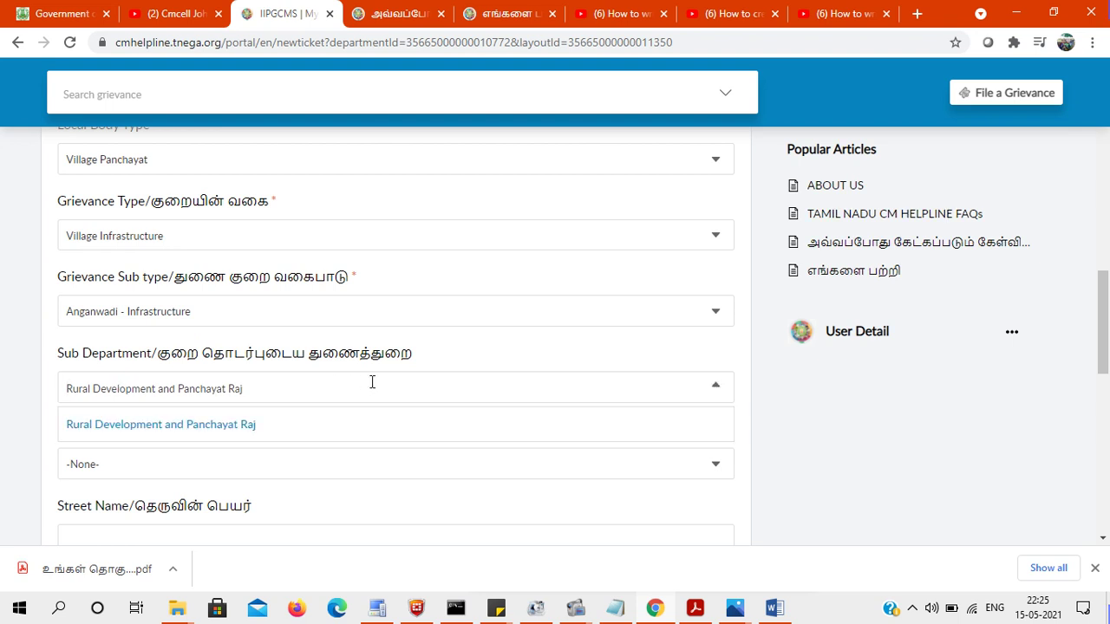
left_click(511, 371)
- Set the district to Tirunelveli (TNV) and the block to Nanguneri
scroll(1084, 281, "down", 2)
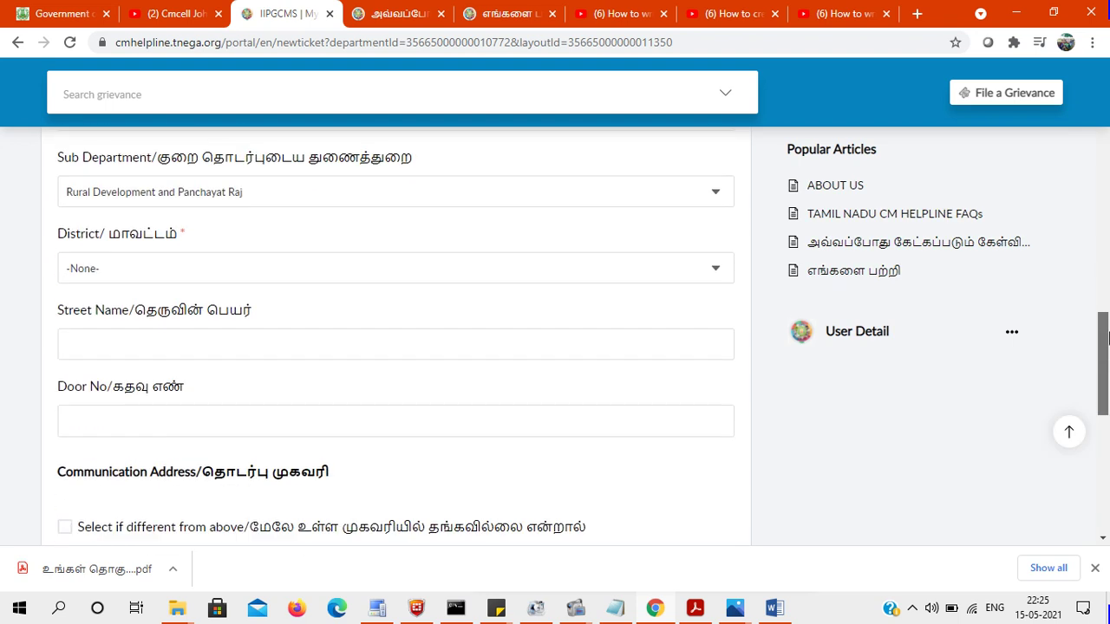
left_click(323, 273)
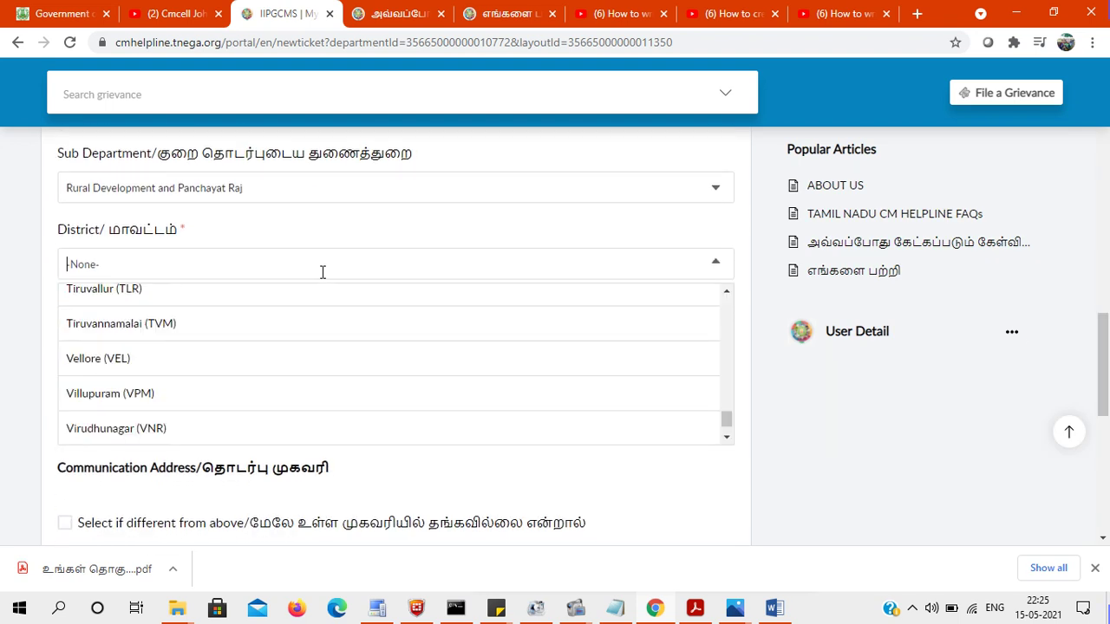
type("ti")
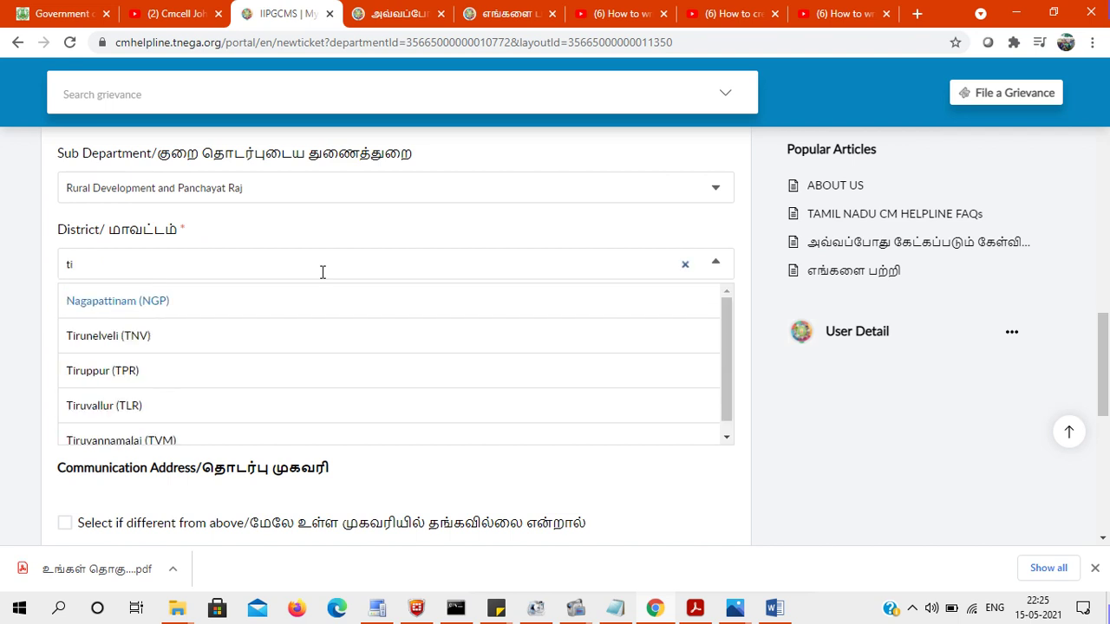
type("ru")
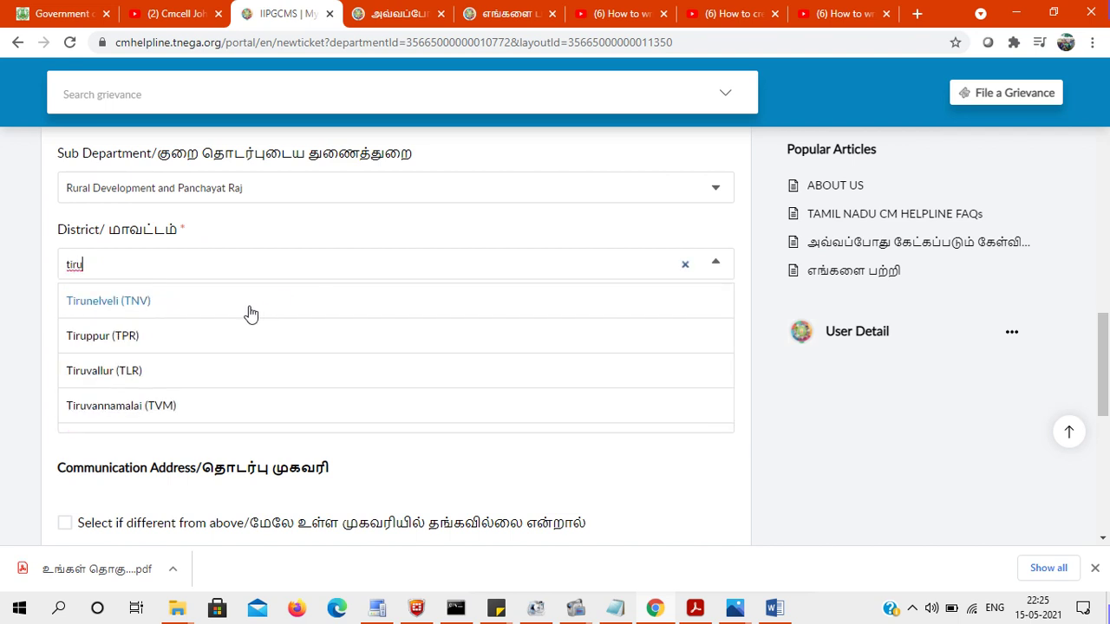
left_click(250, 311)
left_click(236, 347)
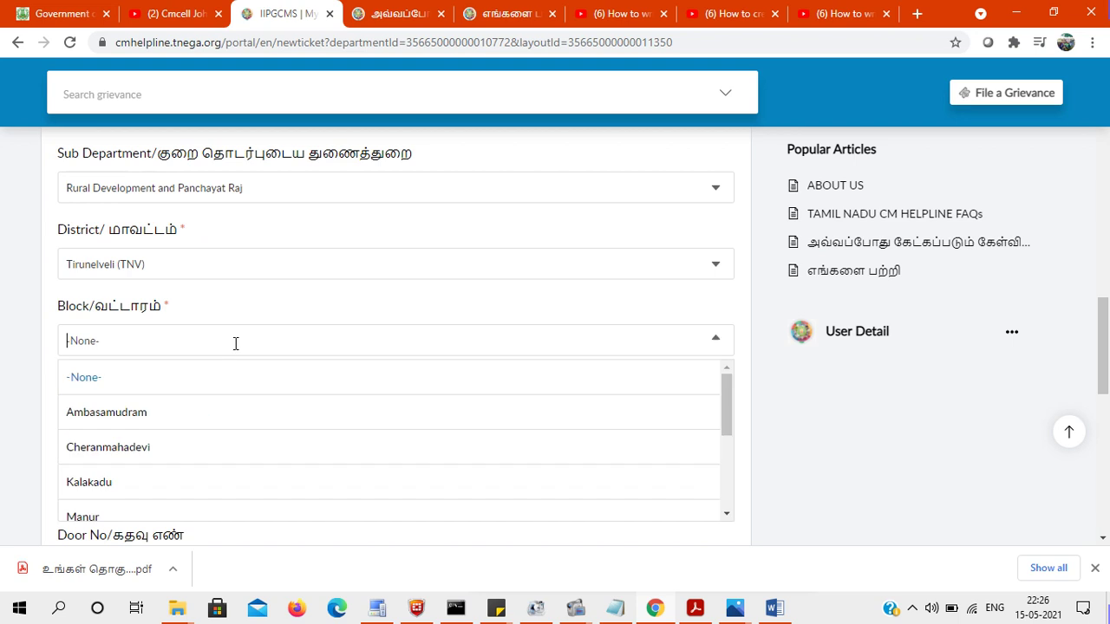
type("na")
left_click(223, 377)
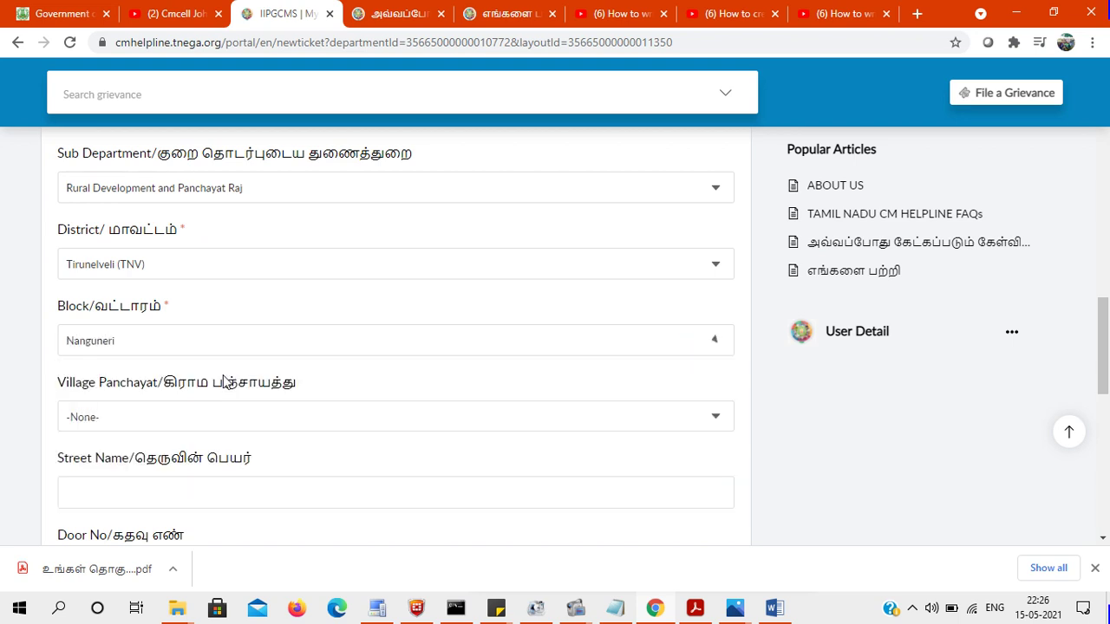
- Choose Alagappapuram (Nanguneri) as the village panchayat
scroll(1108, 299, "down", 2)
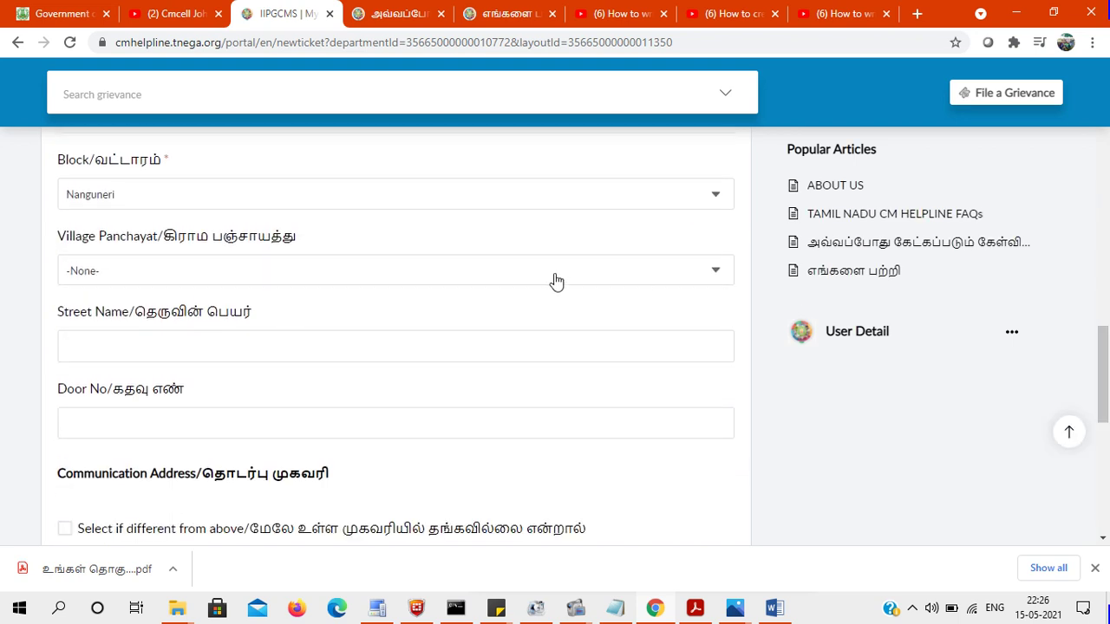
left_click(531, 272)
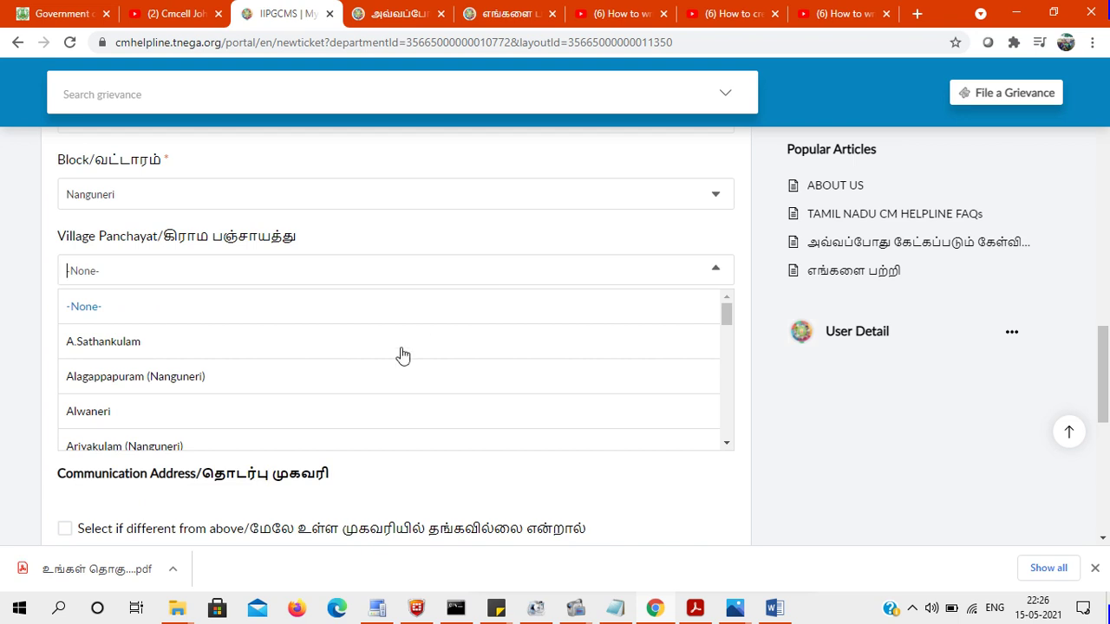
left_click(396, 378)
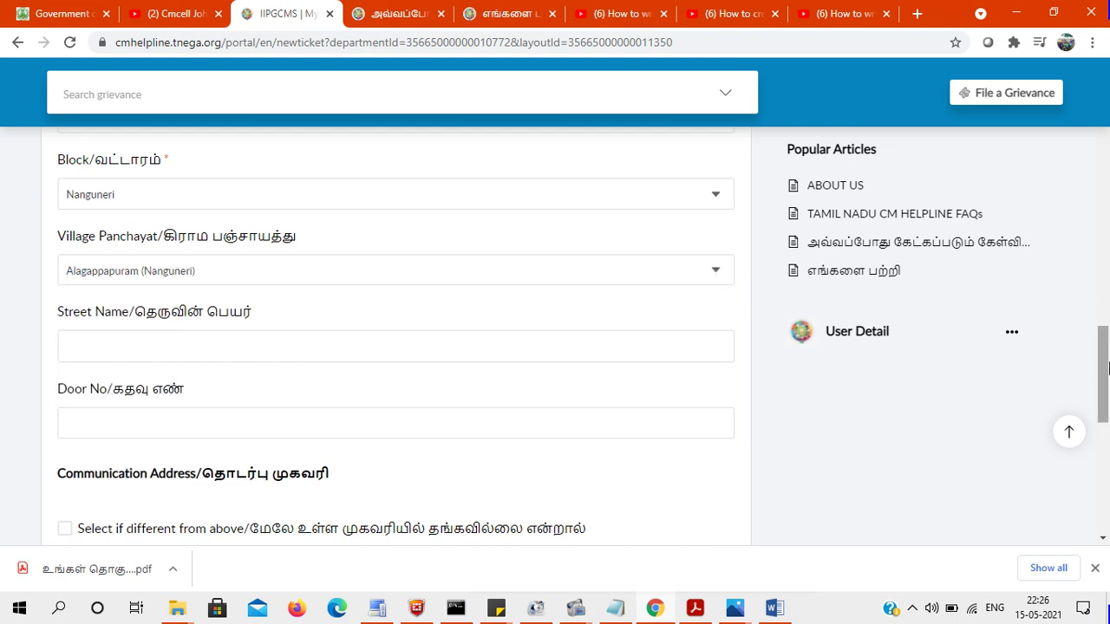
scroll(1103, 373, "down", 2)
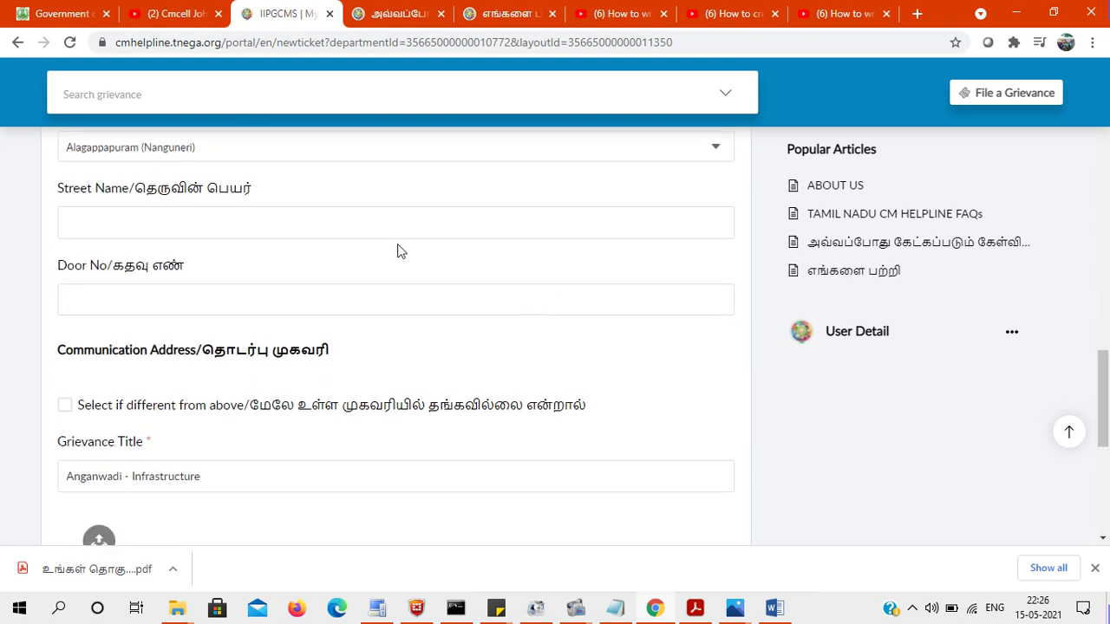
- Enter the complainant's street name and door number in the location fields
left_click(359, 226)
left_click(249, 298)
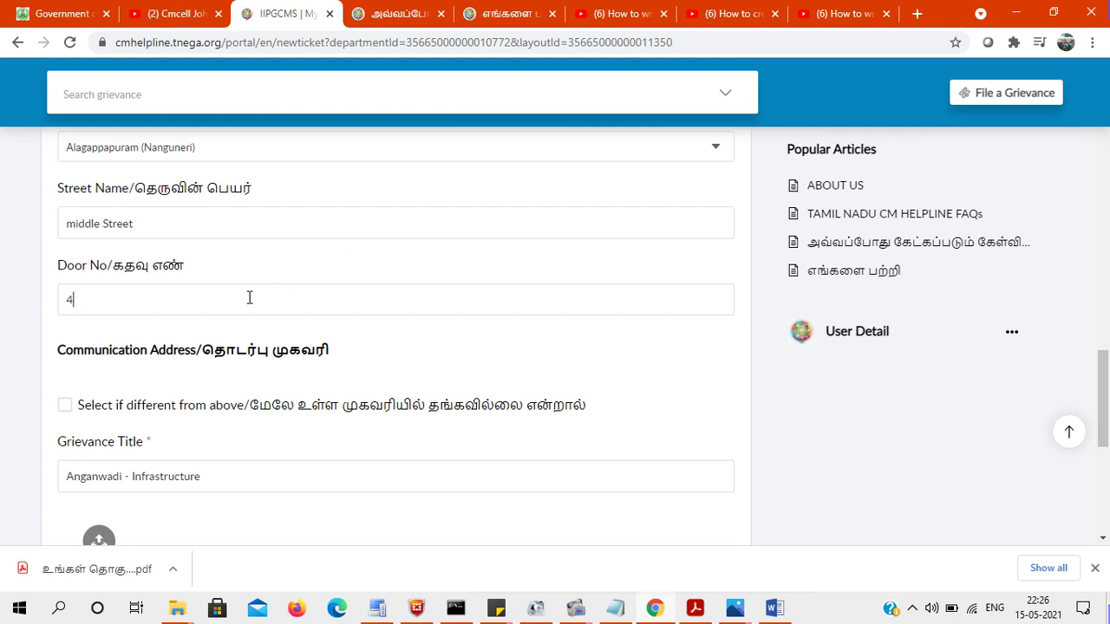
scroll(651, 376, "down", 3)
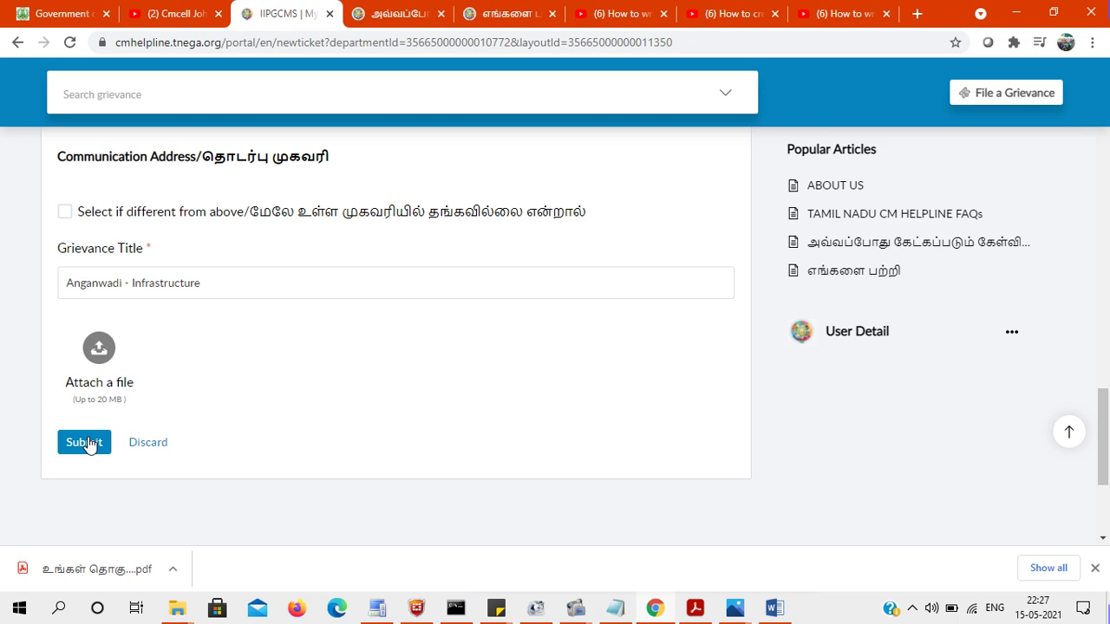
left_click(87, 441)
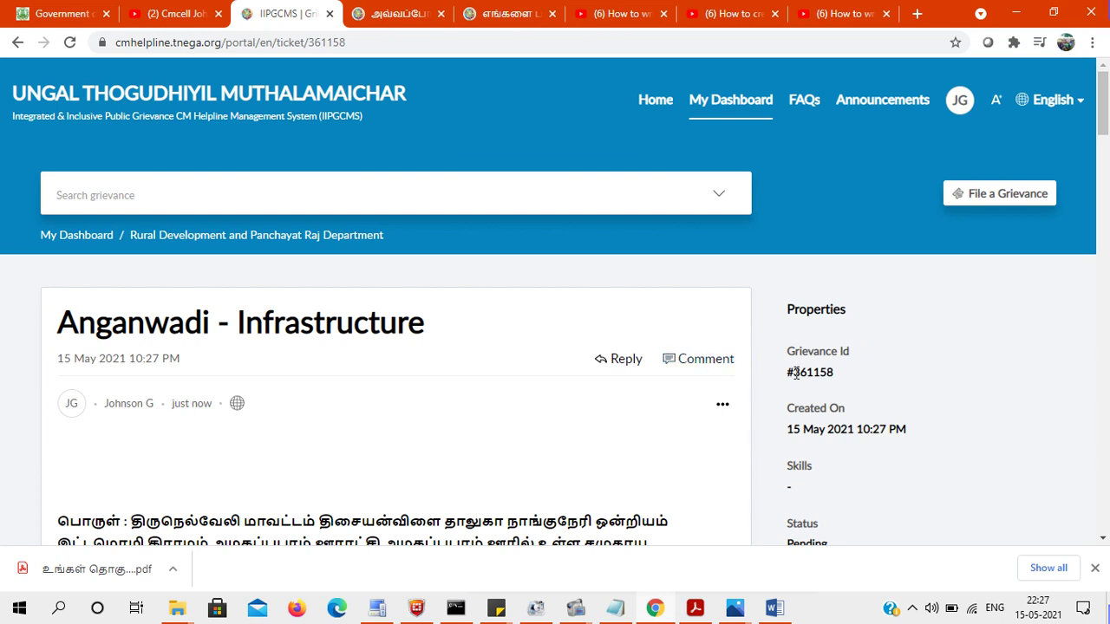
left_click_drag(795, 372, 836, 382)
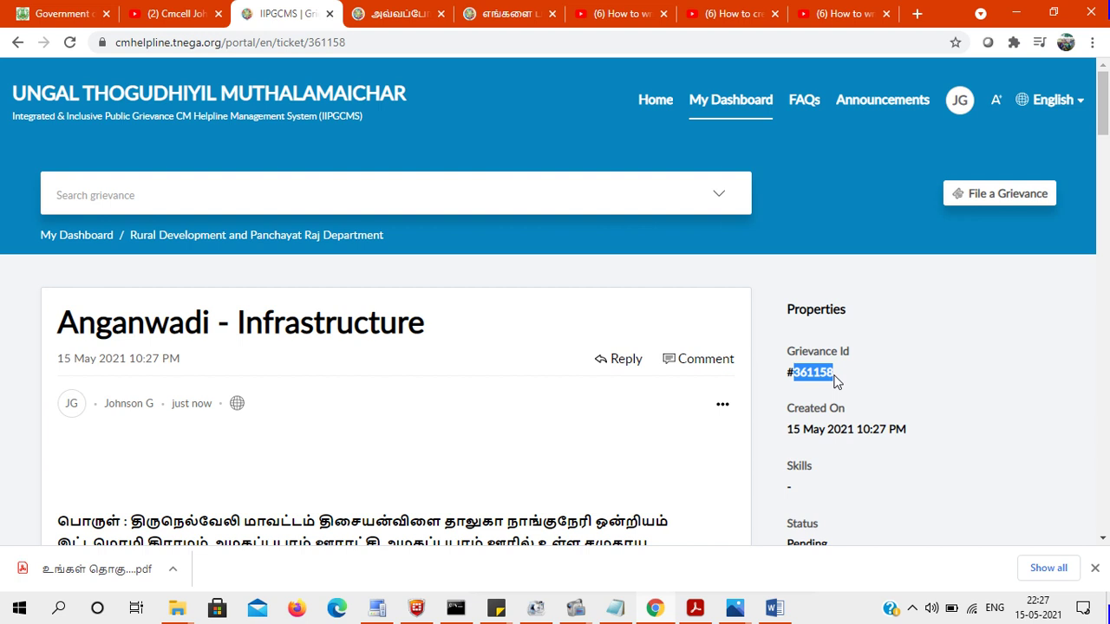
left_click_drag(1106, 105, 1107, 169)
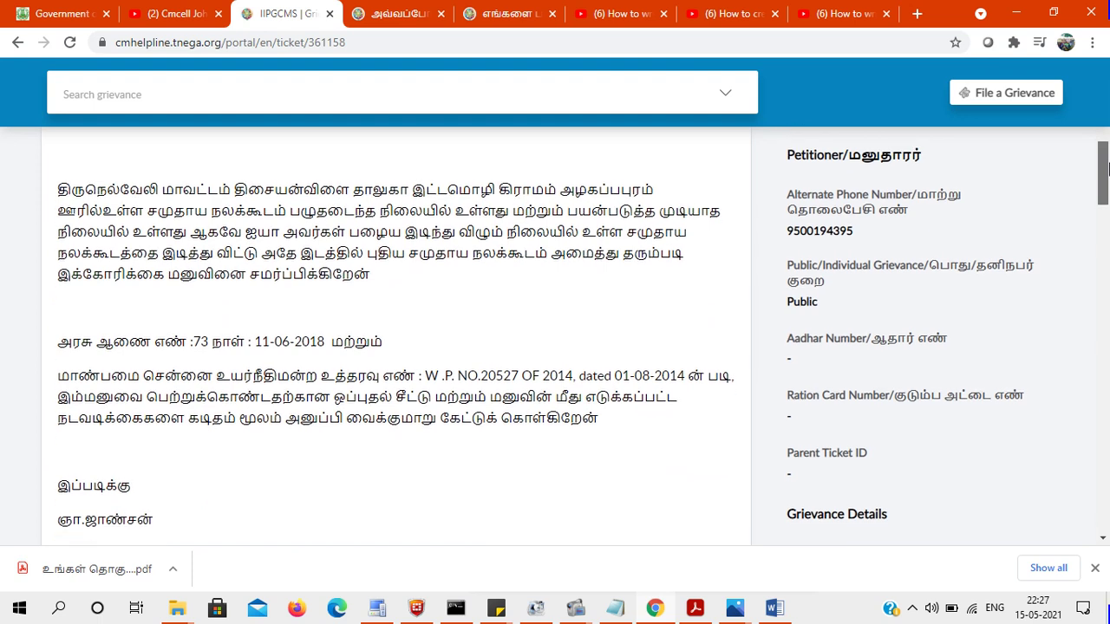
left_click_drag(1107, 169, 1108, 95)
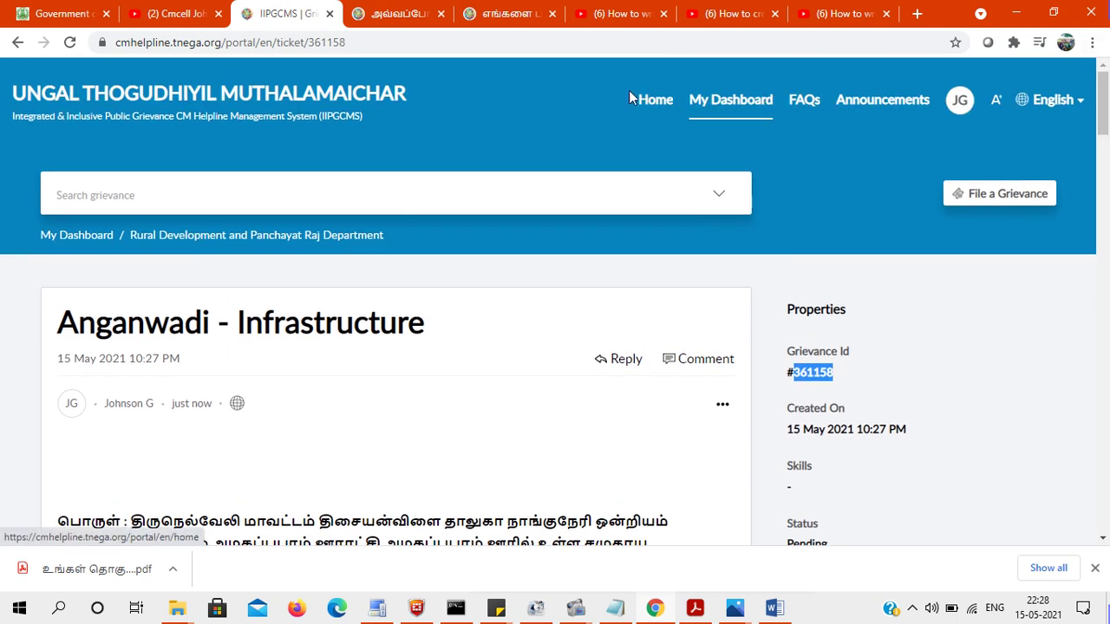
- Return home and open Track your Grievance to list both Pending grievances, closing the downloads bar
left_click(656, 108)
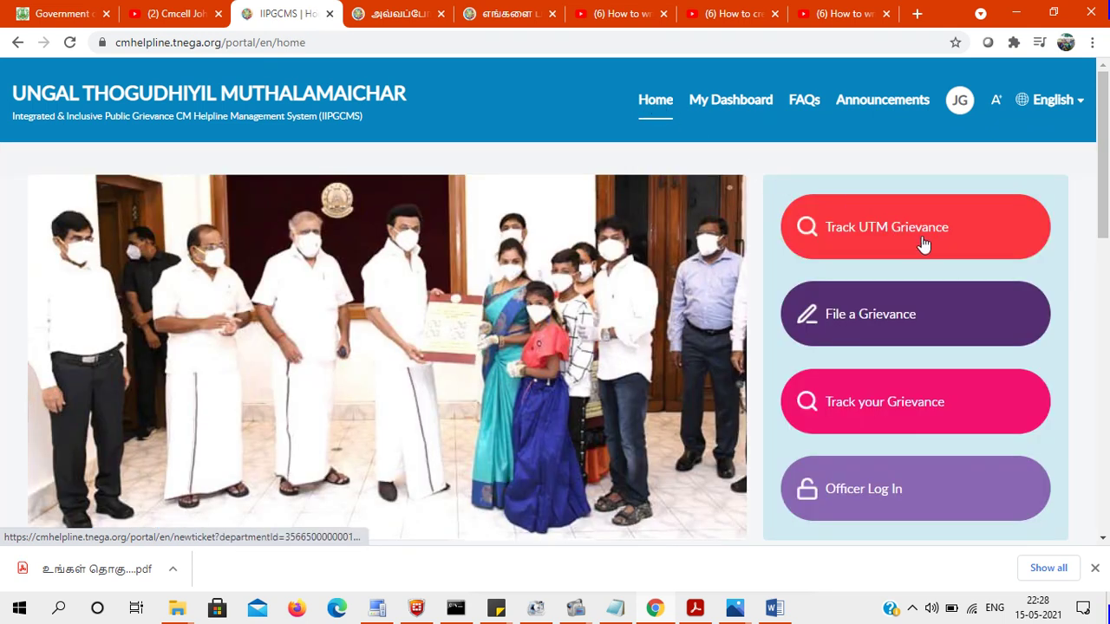
left_click(899, 423)
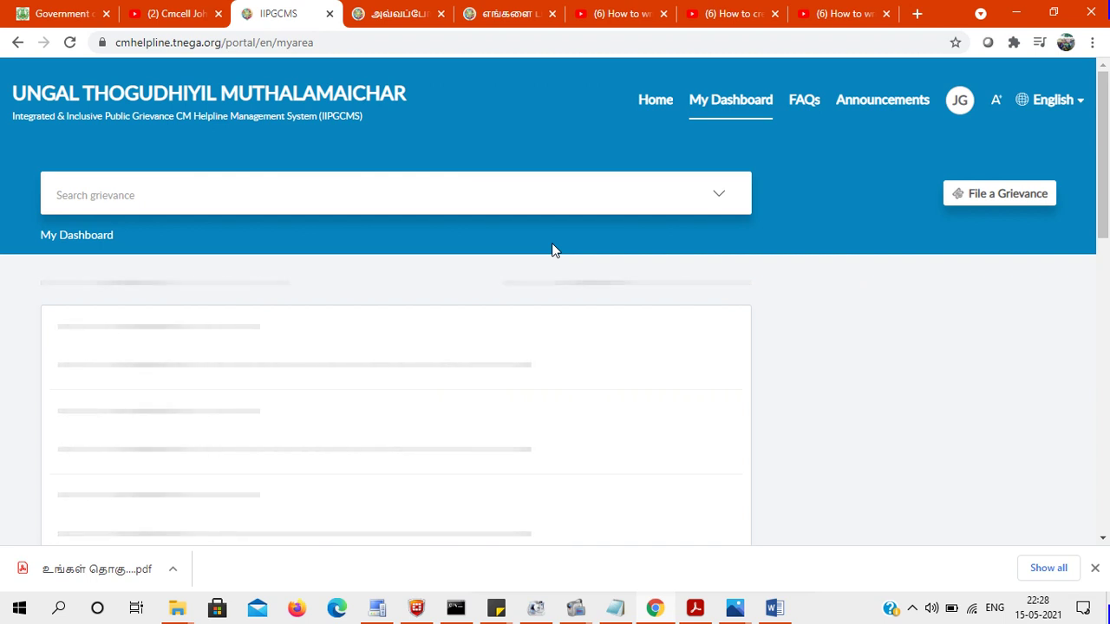
left_click(1095, 568)
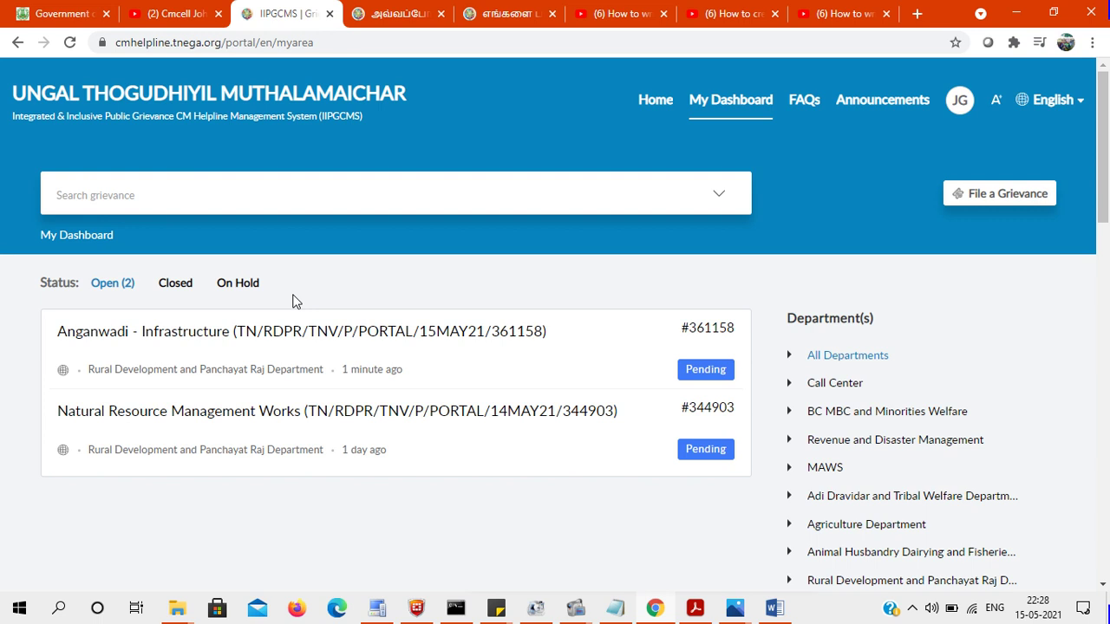
left_click(292, 343)
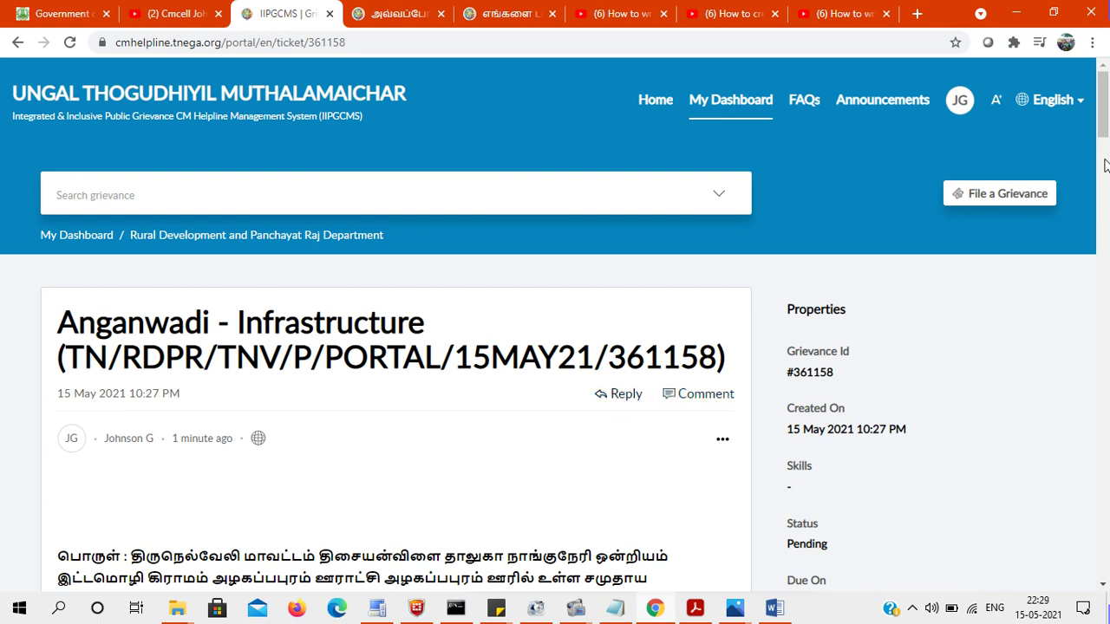
mouse_move(1104, 77)
left_mouse_down()
mouse_move(1104, 104)
mouse_move(1104, 93)
left_mouse_up()
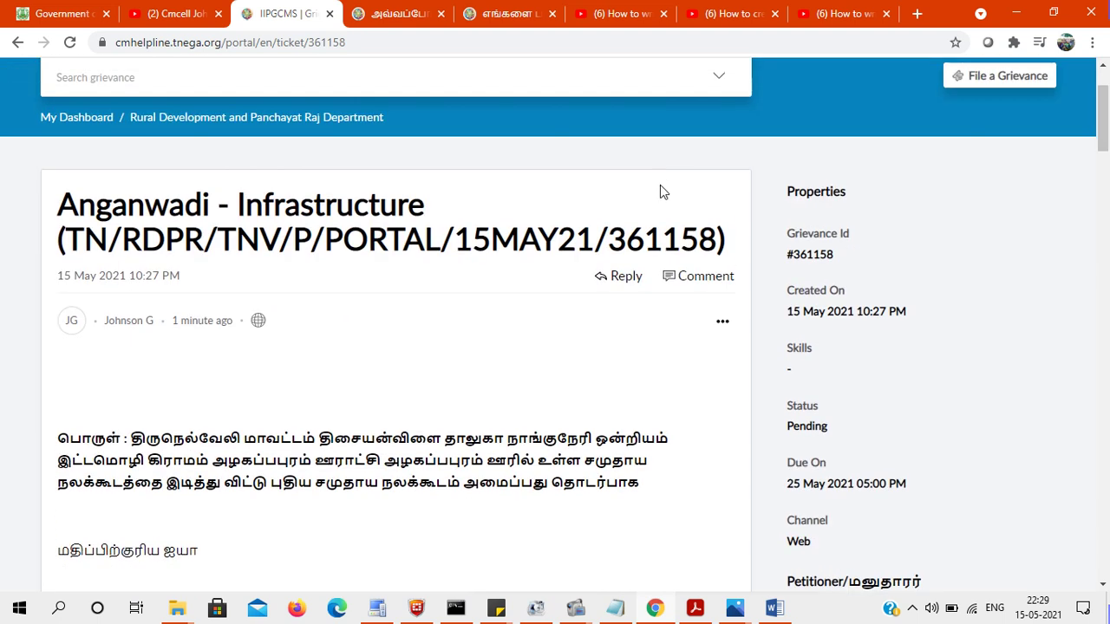
left_click(623, 280)
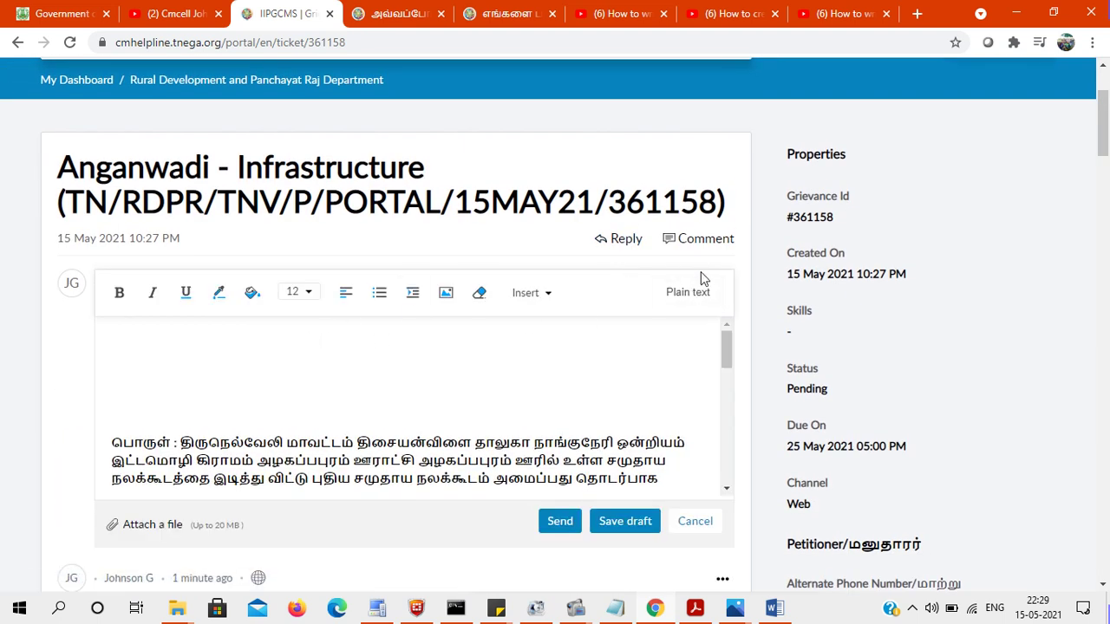
left_click(703, 247)
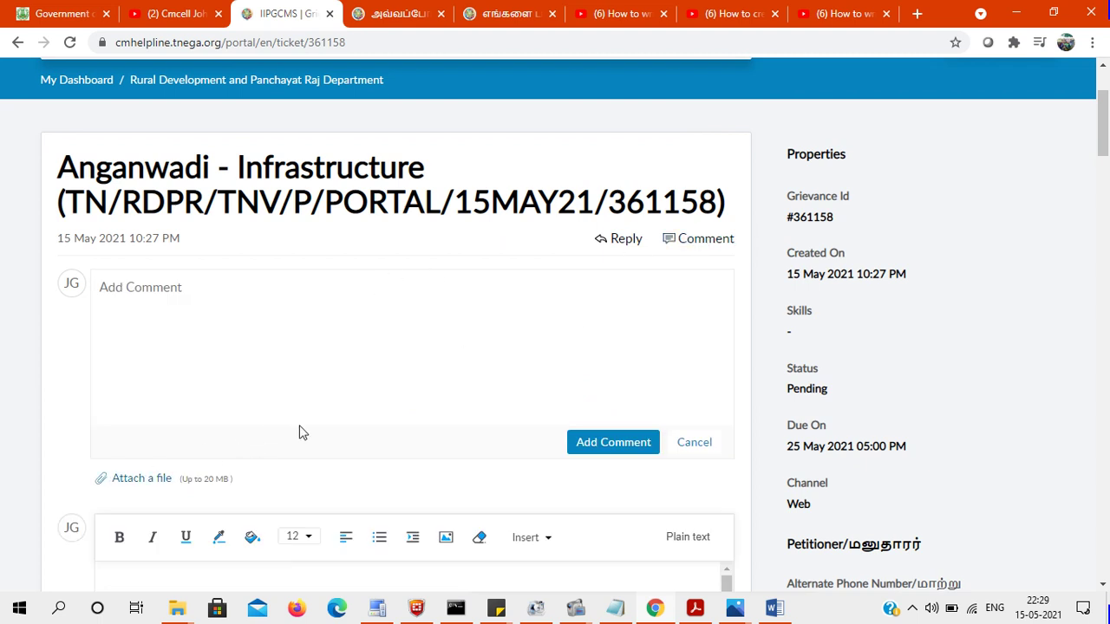
left_click_drag(1105, 138, 1108, 165)
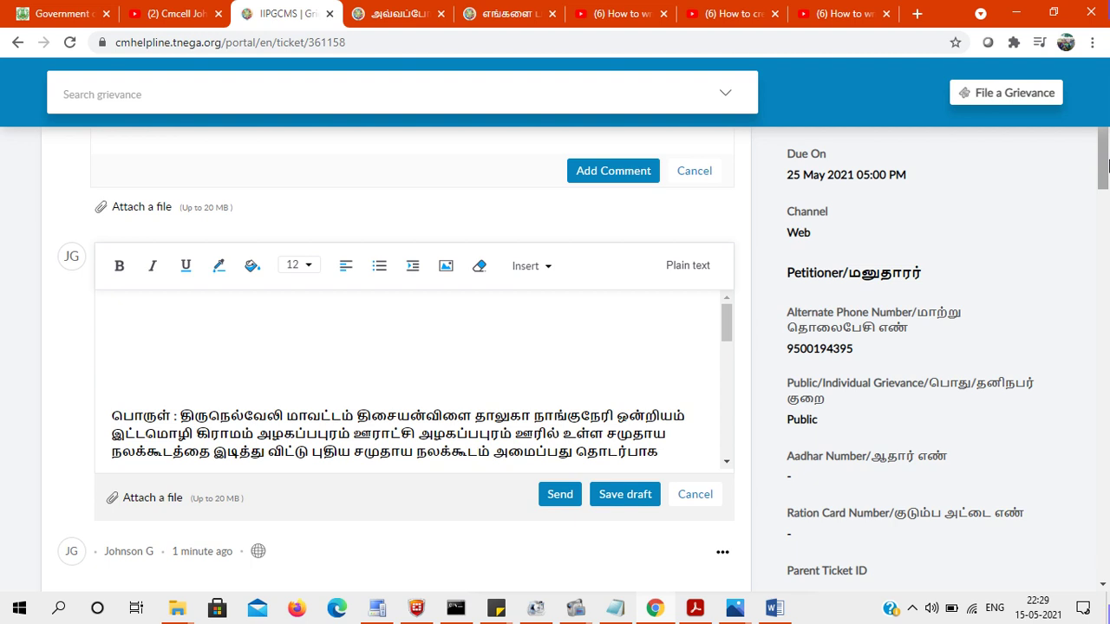
left_click_drag(1106, 165, 1106, 109)
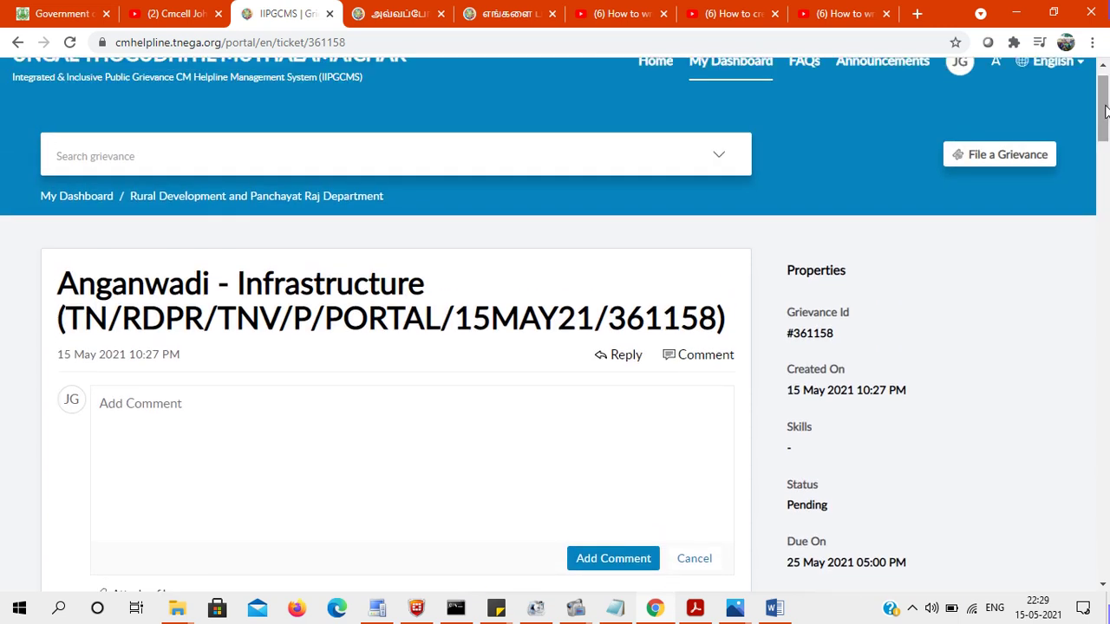
left_click_drag(1106, 111, 1105, 97)
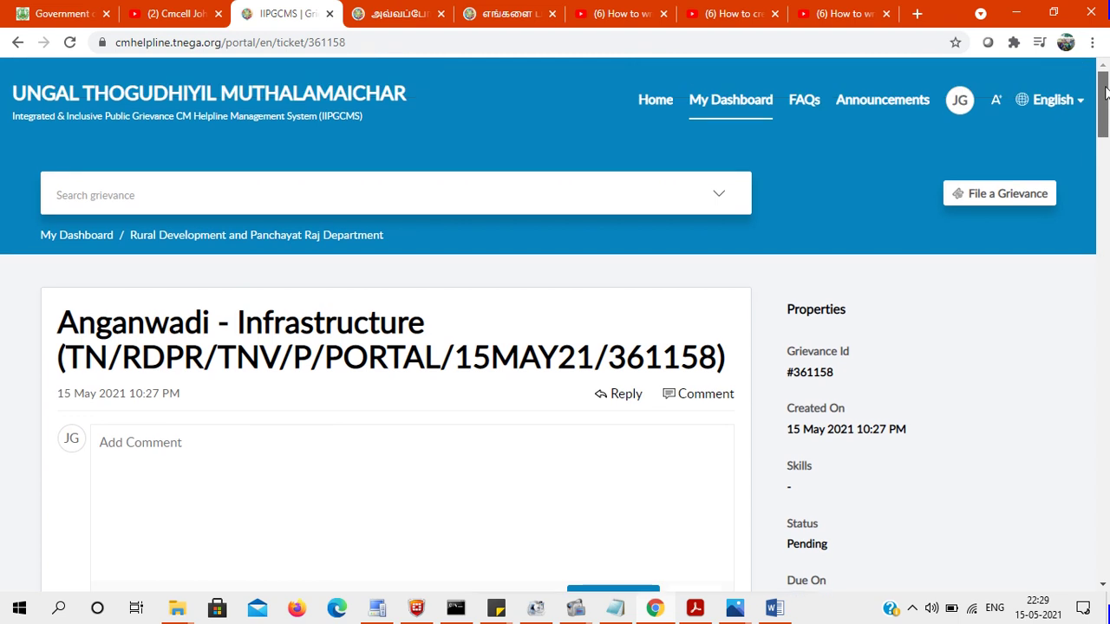
left_click(659, 104)
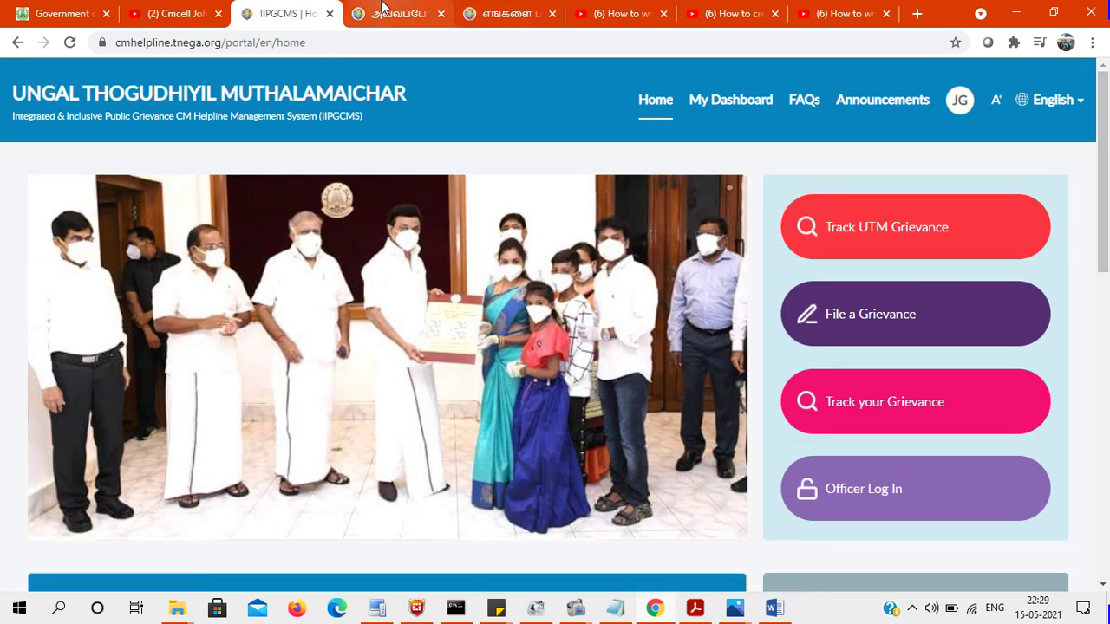
- Browse the Tamil FAQ questions and sidebar, then view the எங்களை பற்றி page listing helpline 1100
left_click(585, 104)
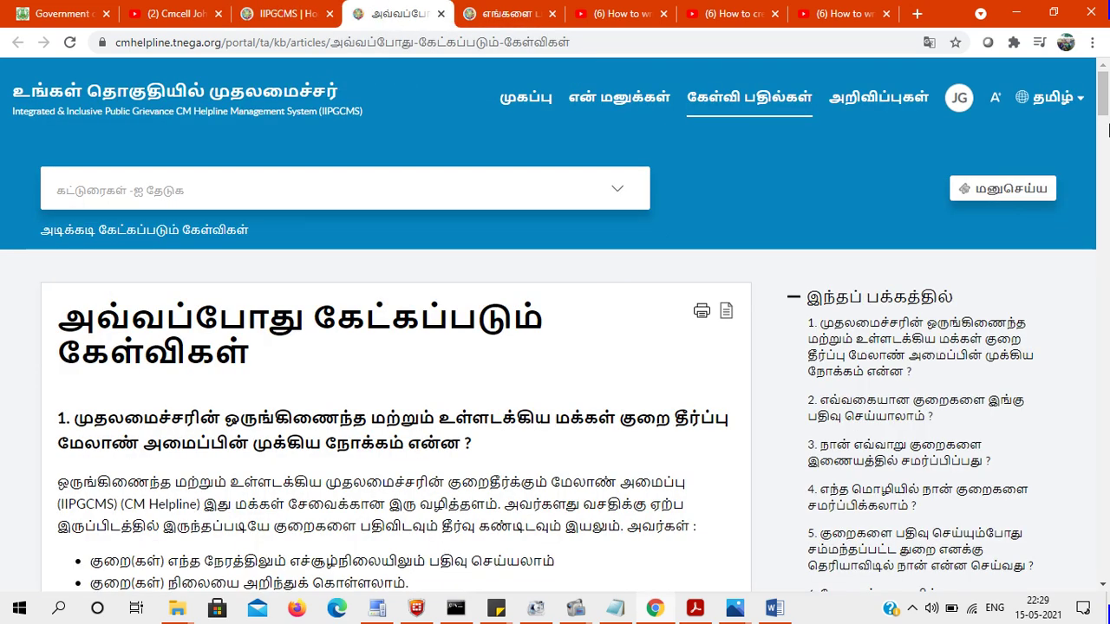
left_click_drag(1103, 111, 1108, 260)
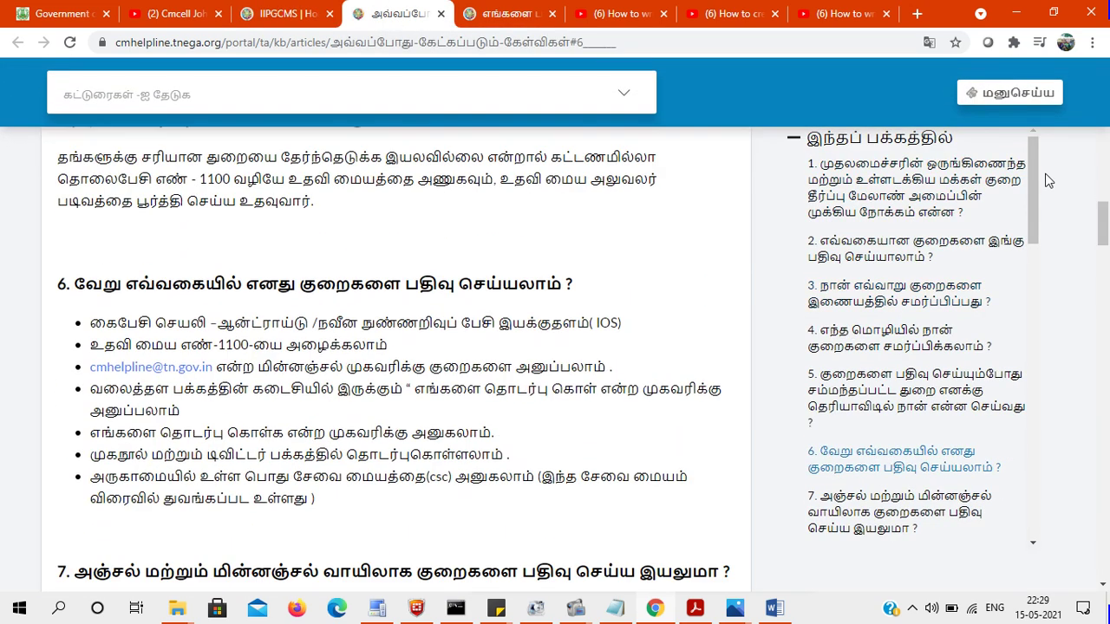
mouse_move(1033, 178)
left_mouse_down()
mouse_move(1051, 481)
mouse_move(1035, 174)
left_mouse_up()
left_click_drag(1101, 223, 1106, 124)
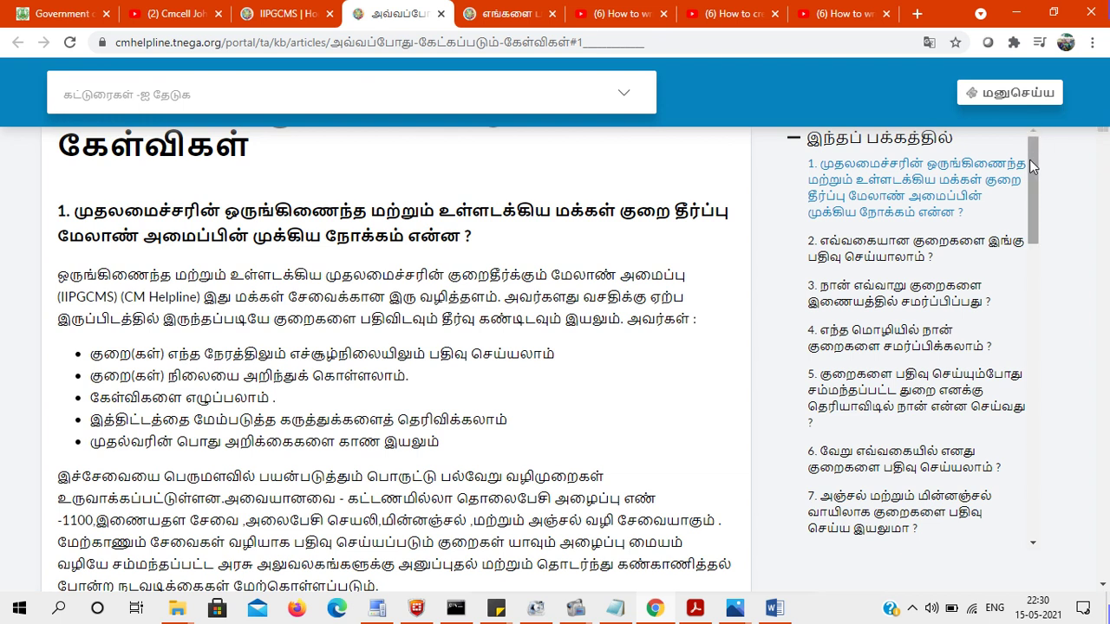
left_click_drag(1029, 161, 1030, 217)
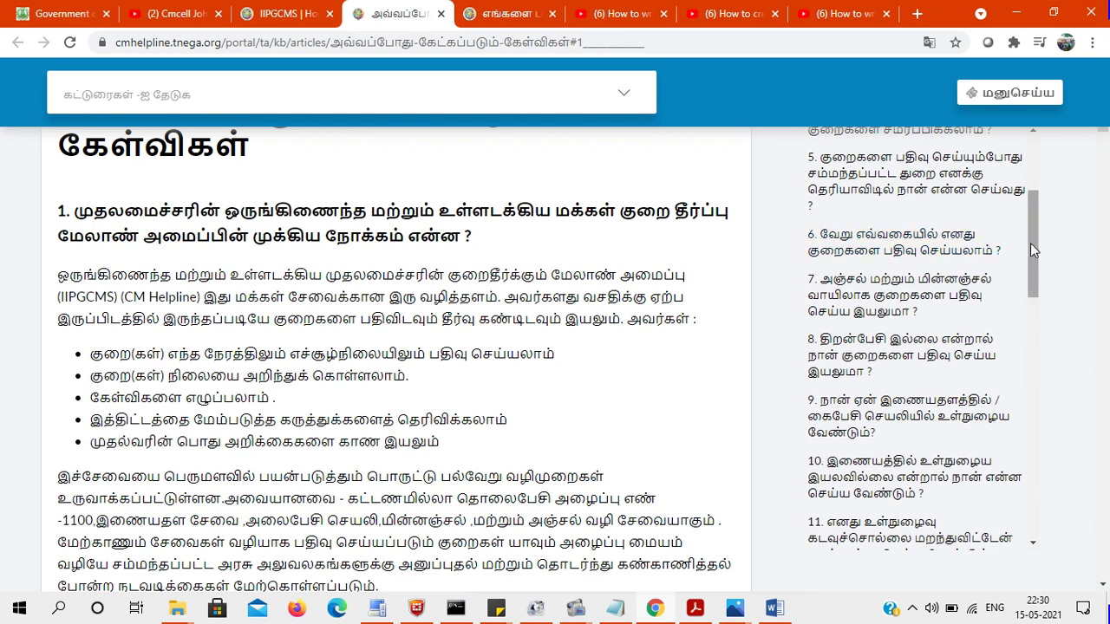
left_click_drag(1032, 250, 1032, 338)
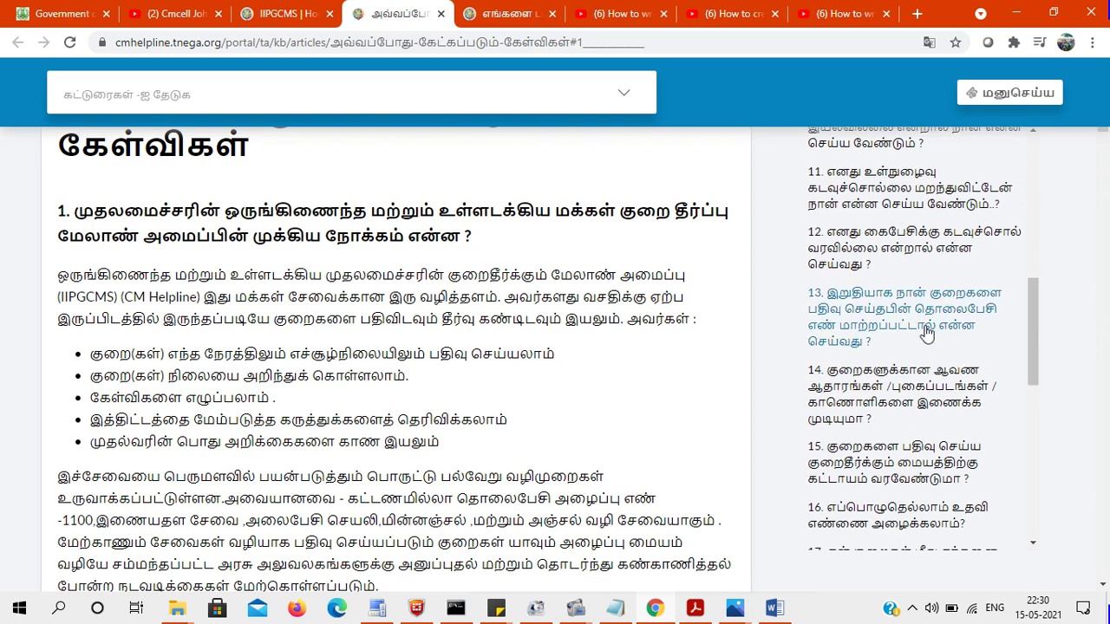
left_click_drag(1038, 341, 1039, 495)
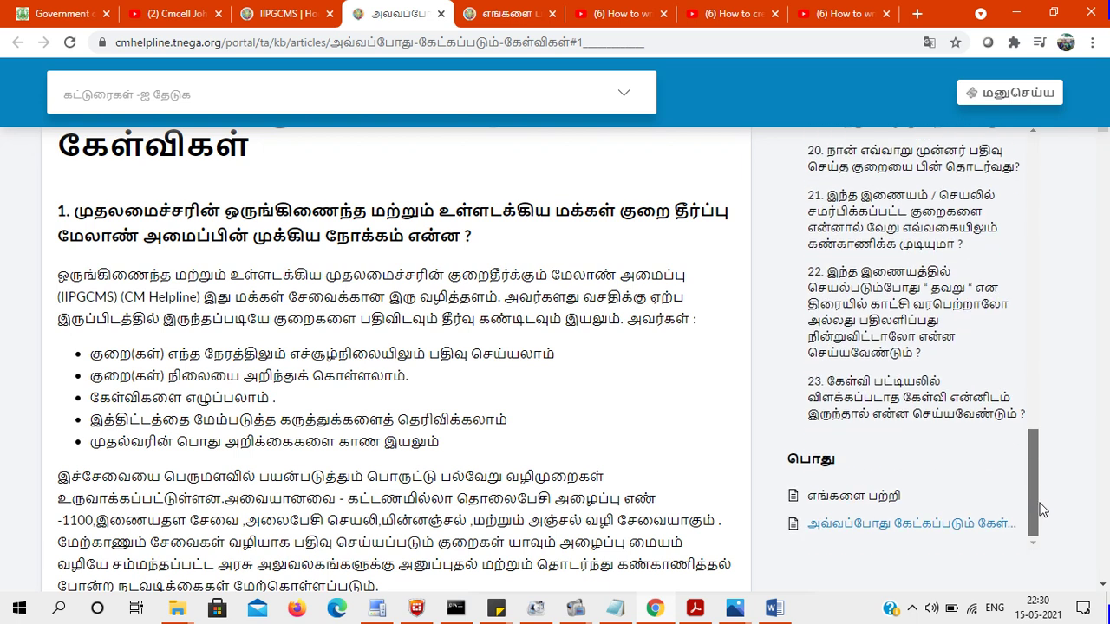
left_click(511, 10)
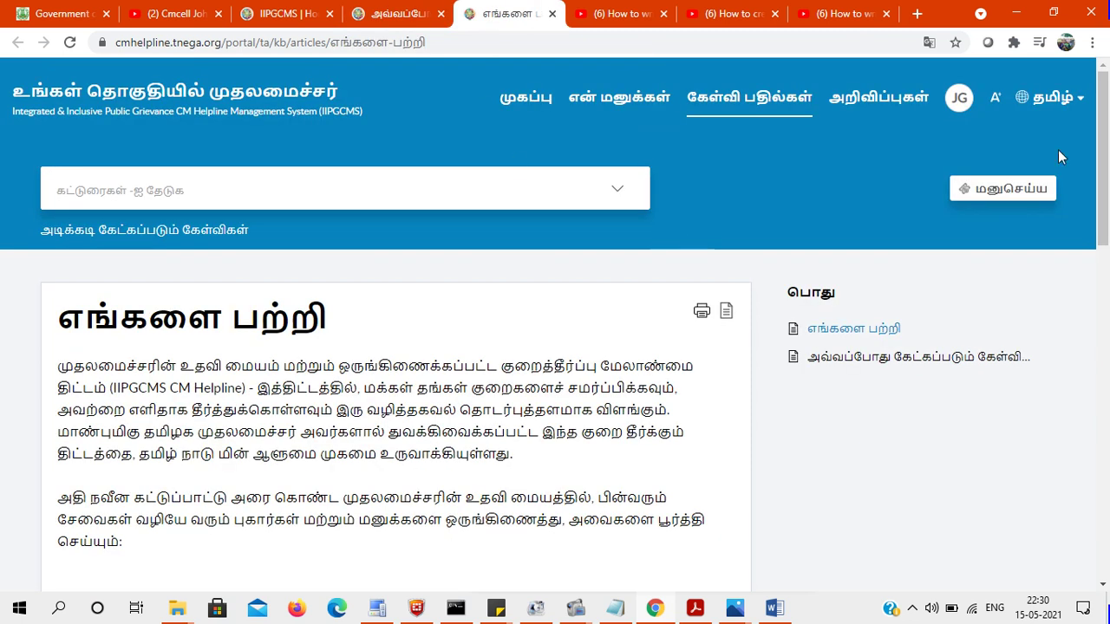
scroll(1107, 191, "down", 2)
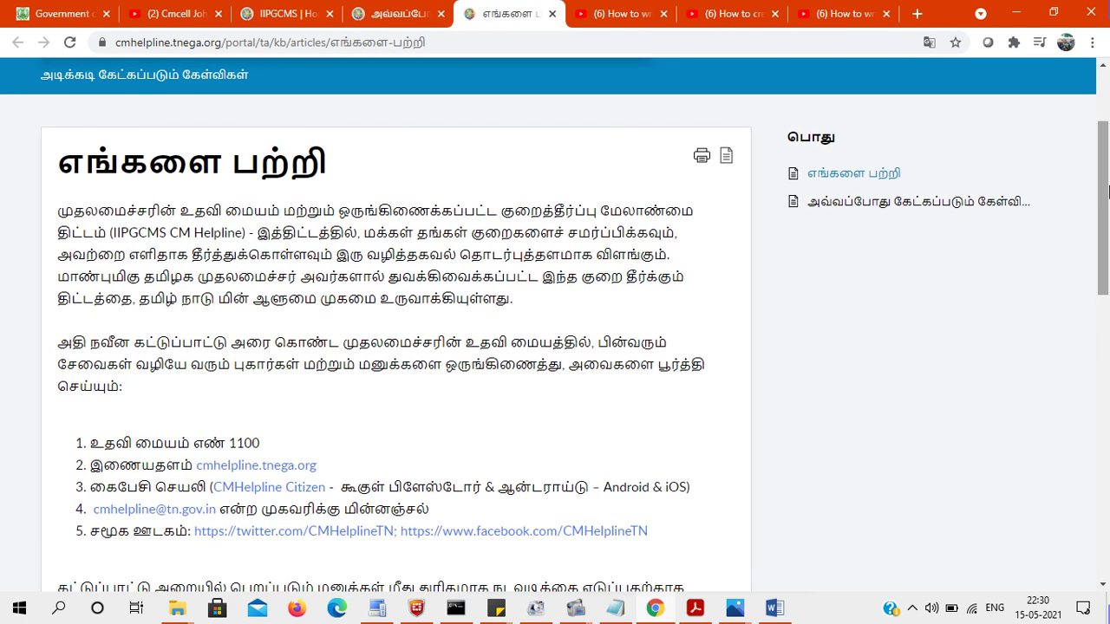